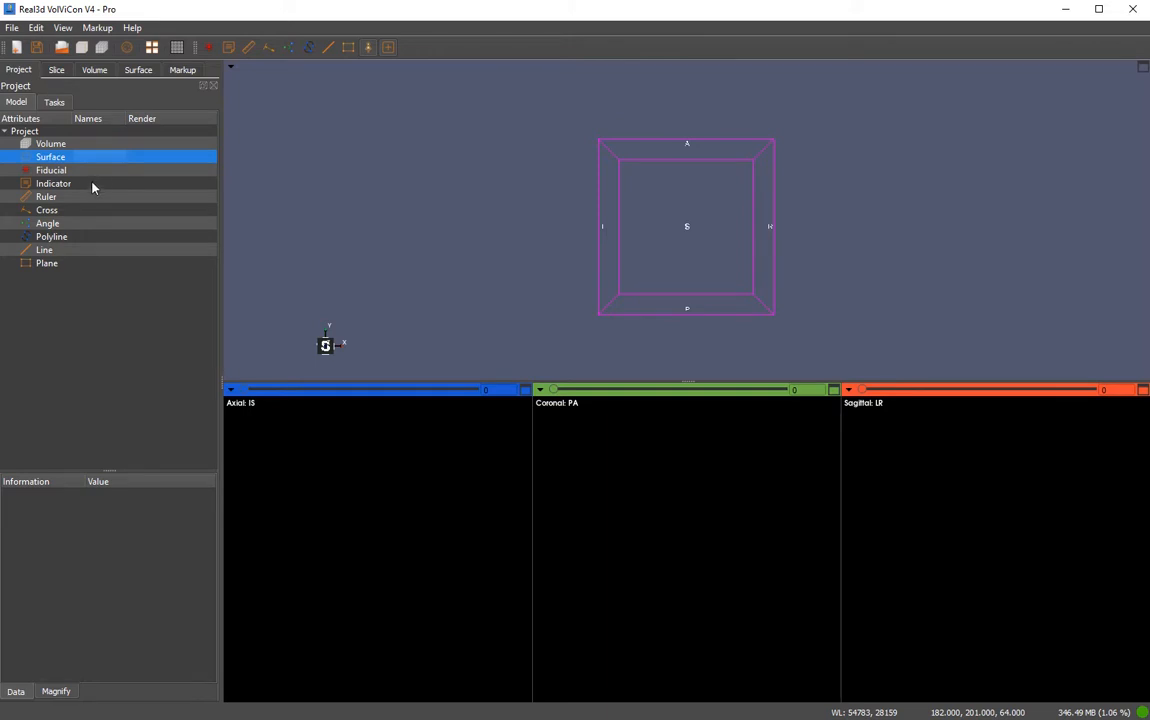
# Look through the Slice, Volume, Surface and Markup settings, including the volume crop and ruler options
pyautogui.click(55, 67)
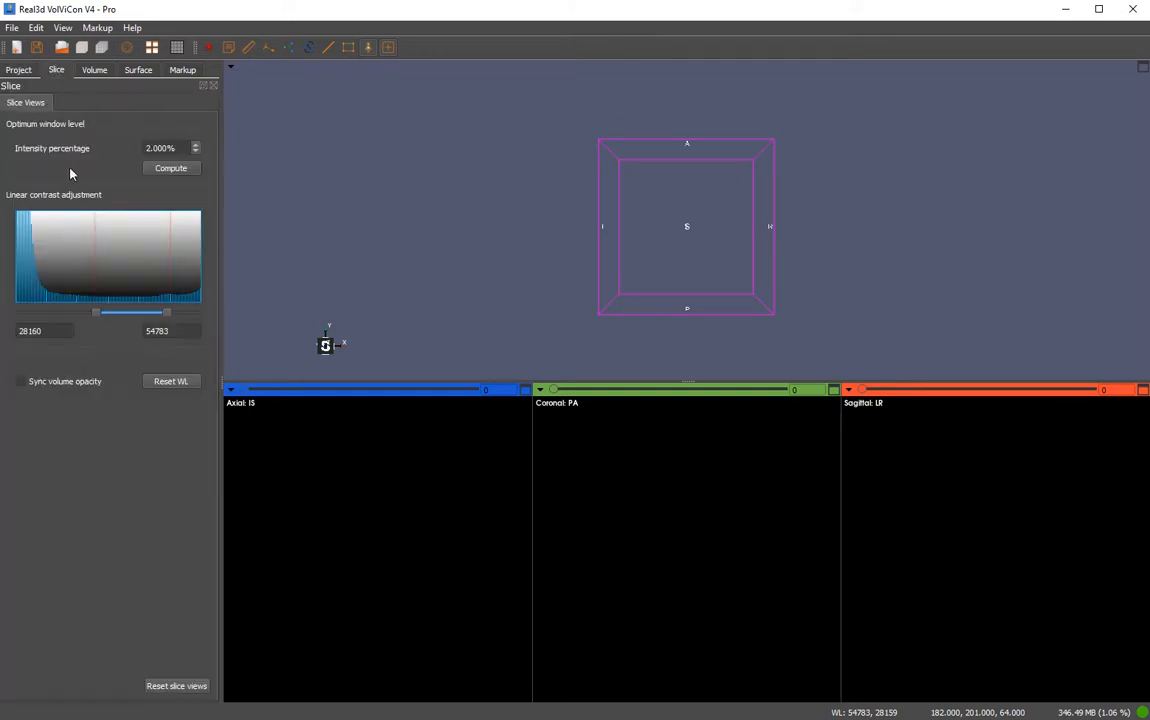
pyautogui.click(95, 71)
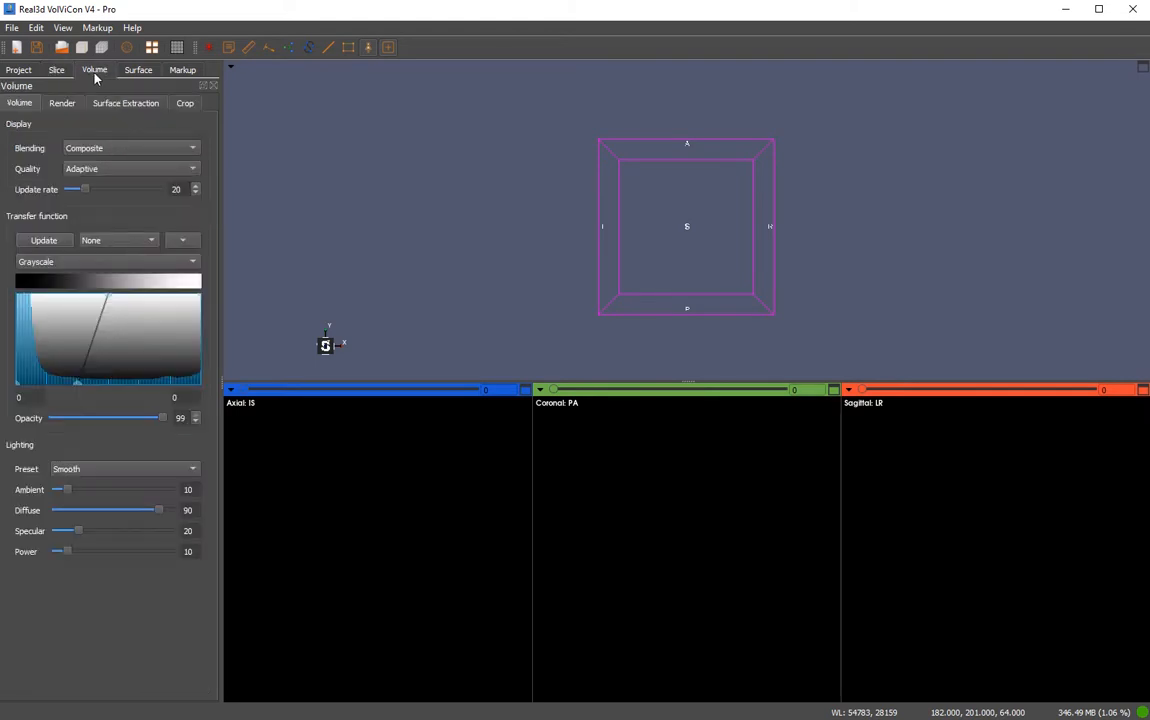
pyautogui.click(138, 71)
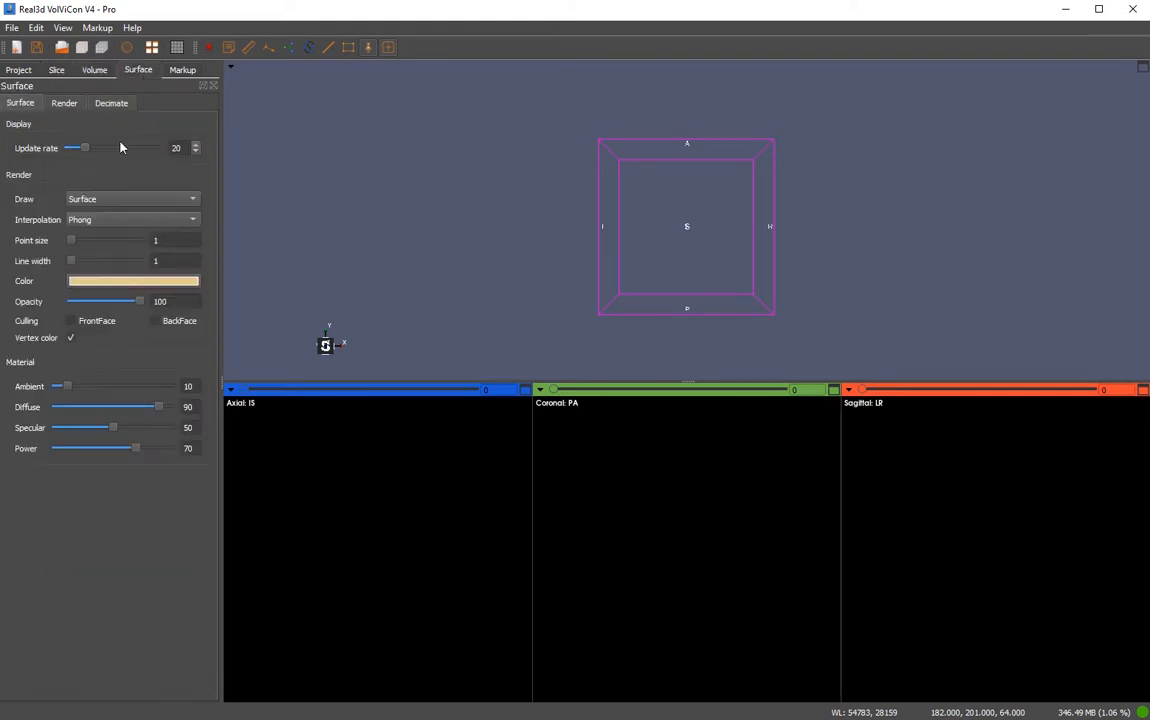
pyautogui.click(185, 71)
pyautogui.click(133, 102)
pyautogui.click(177, 102)
pyautogui.click(213, 102)
pyautogui.click(12, 104)
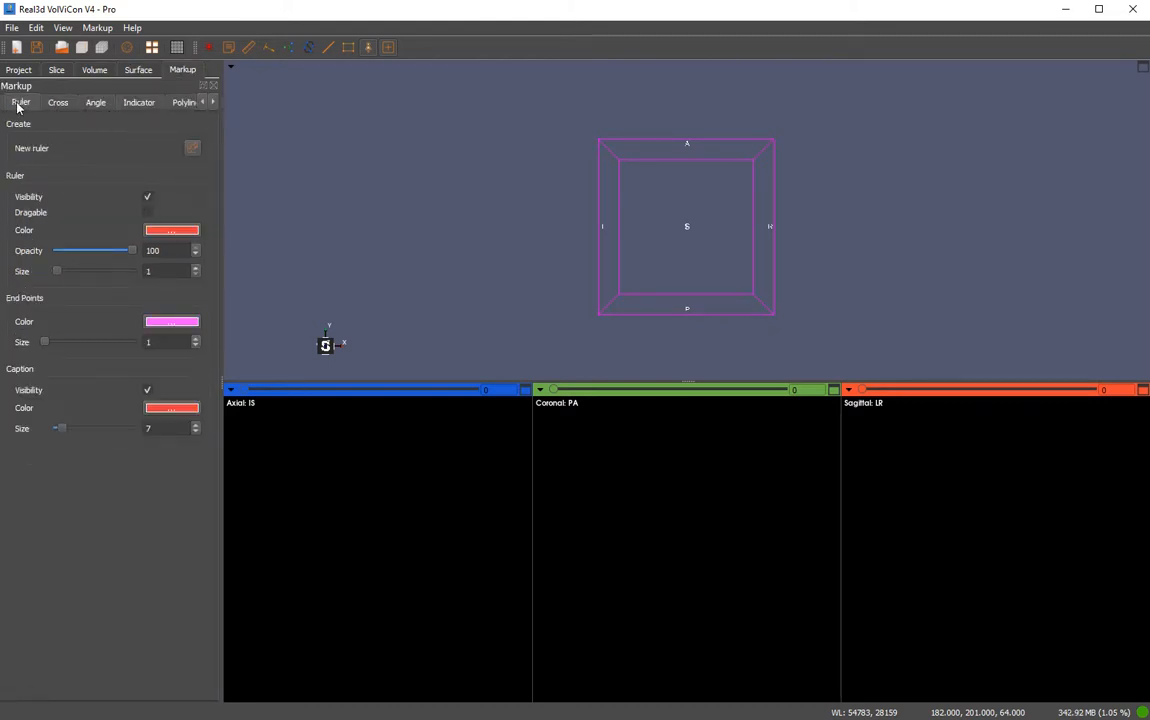
pyautogui.click(18, 70)
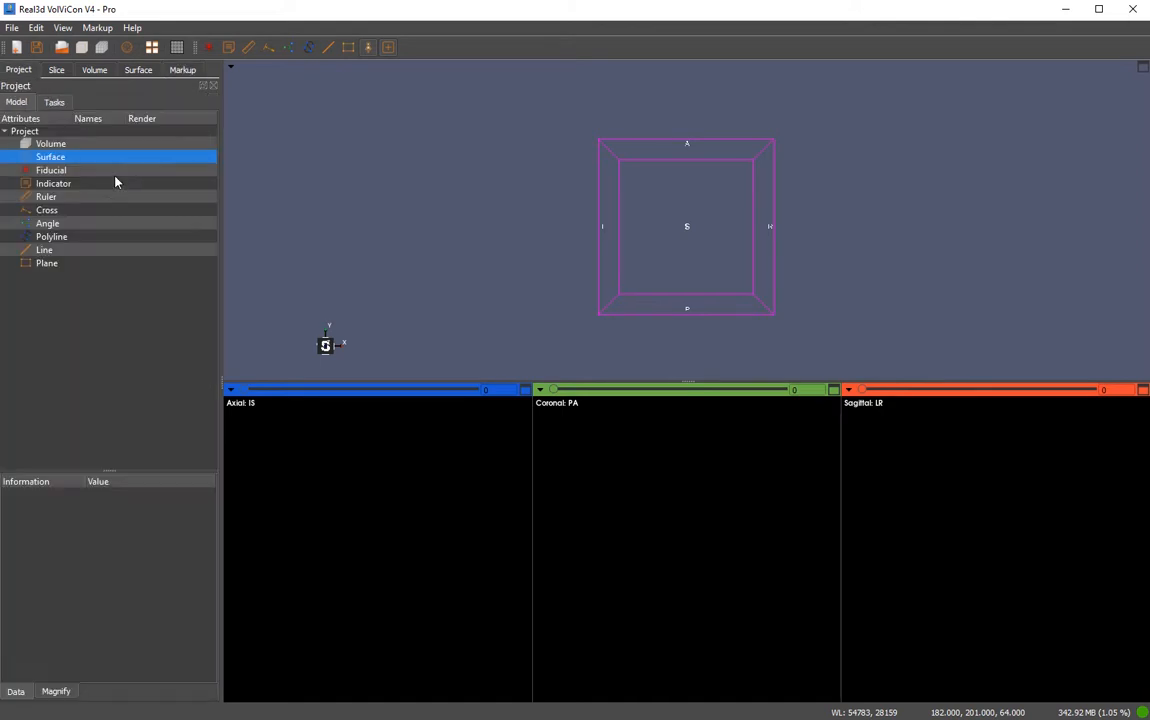
# Move the Volume and Surface settings into a shared tabbed dock on the opposite side of the views, with the Volume display settings showing
pyautogui.click(94, 70)
pyautogui.click(204, 85)
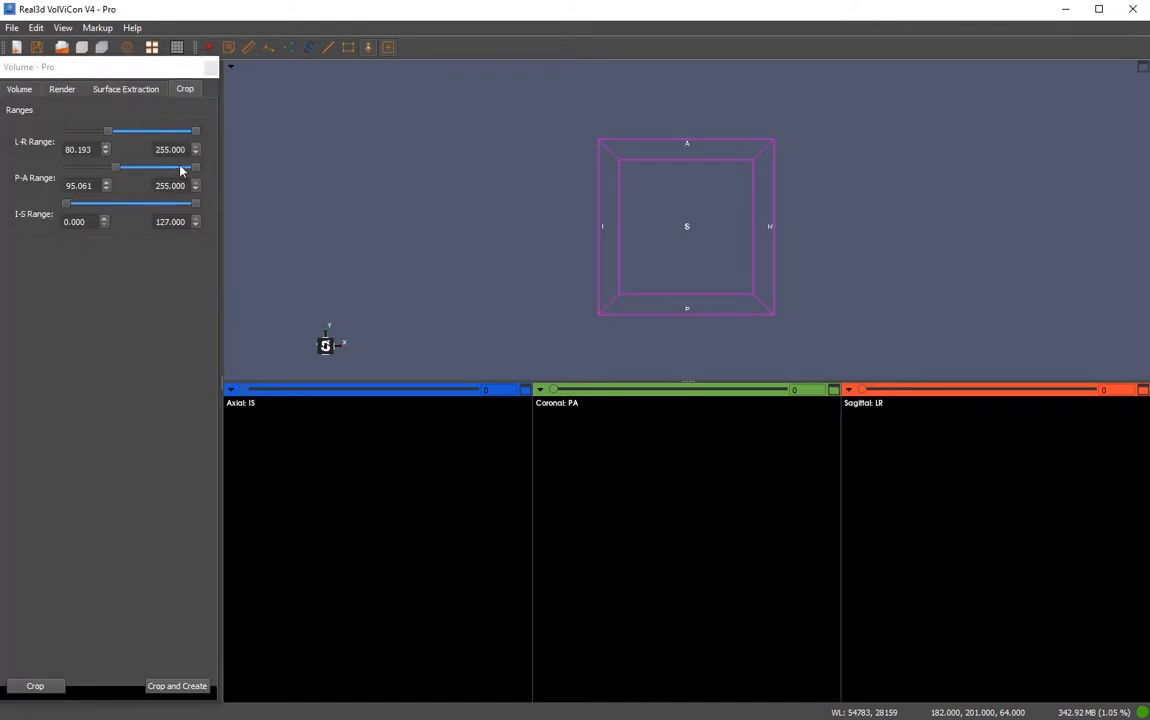
pyautogui.moveTo(126, 69); pyautogui.dragTo(1120, 95)
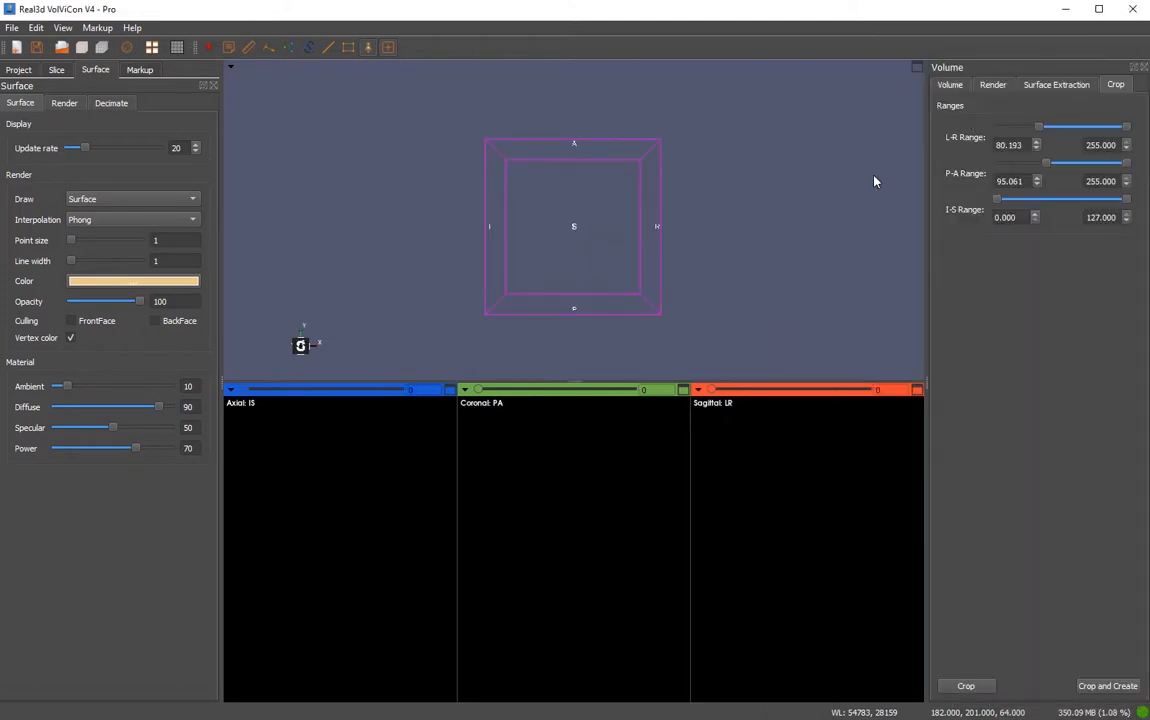
pyautogui.click(952, 86)
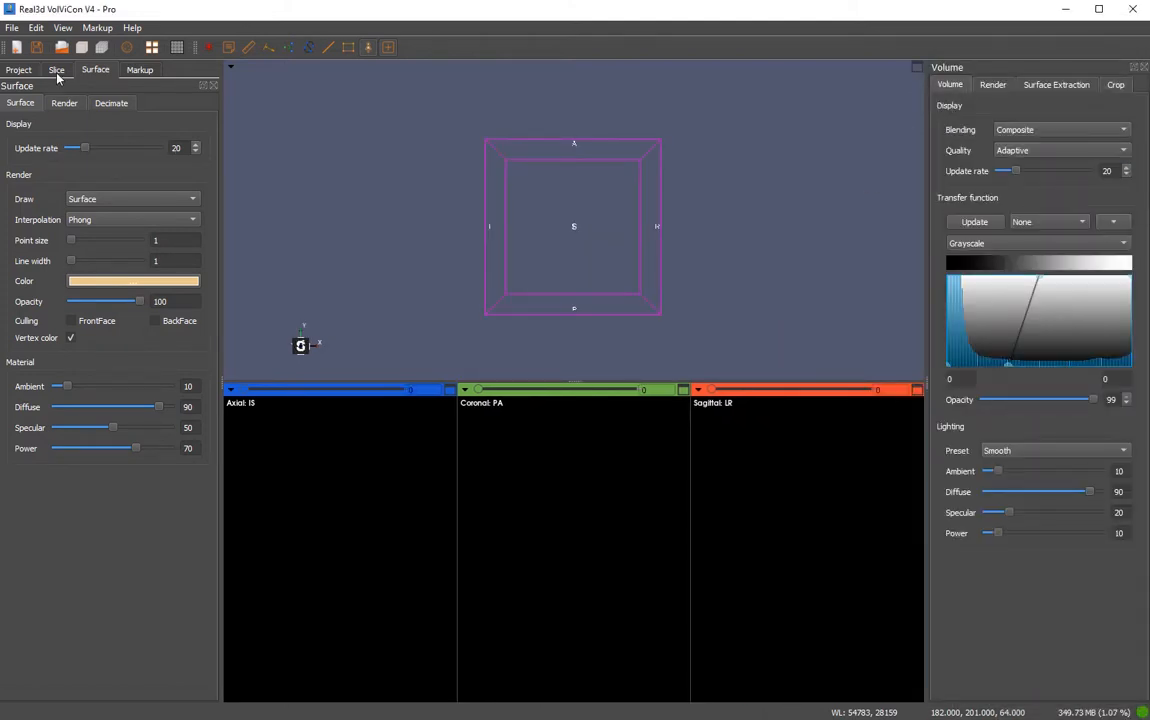
pyautogui.moveTo(188, 85); pyautogui.dragTo(988, 688)
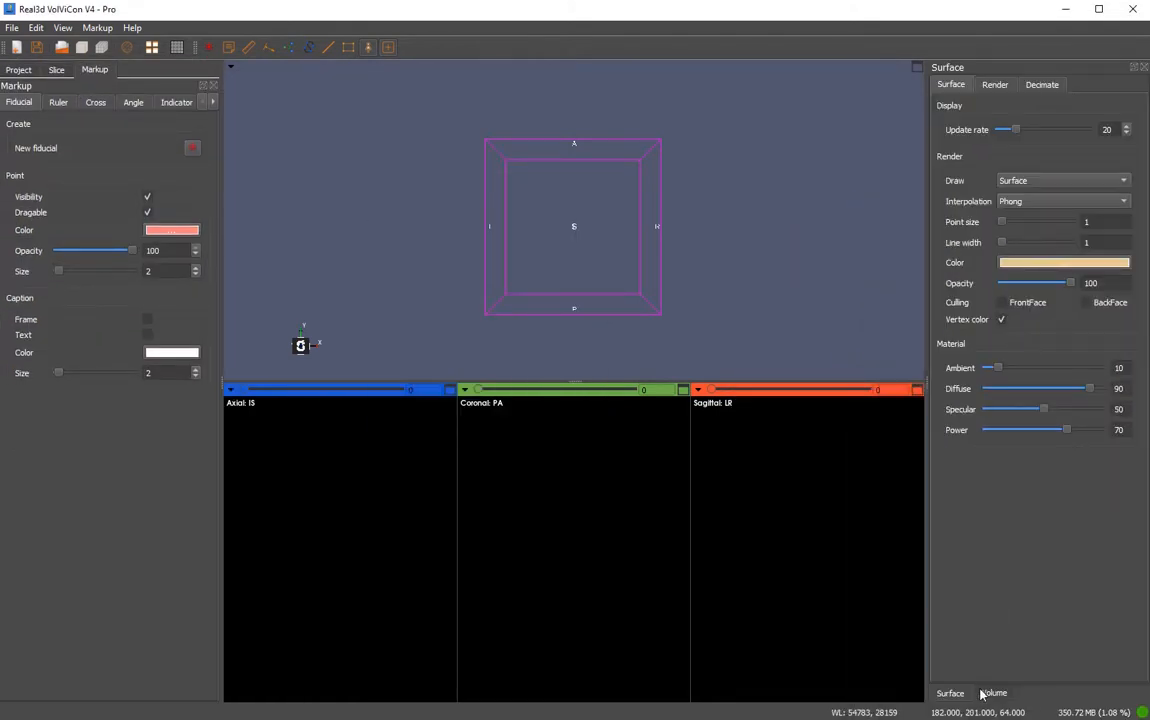
pyautogui.click(985, 693)
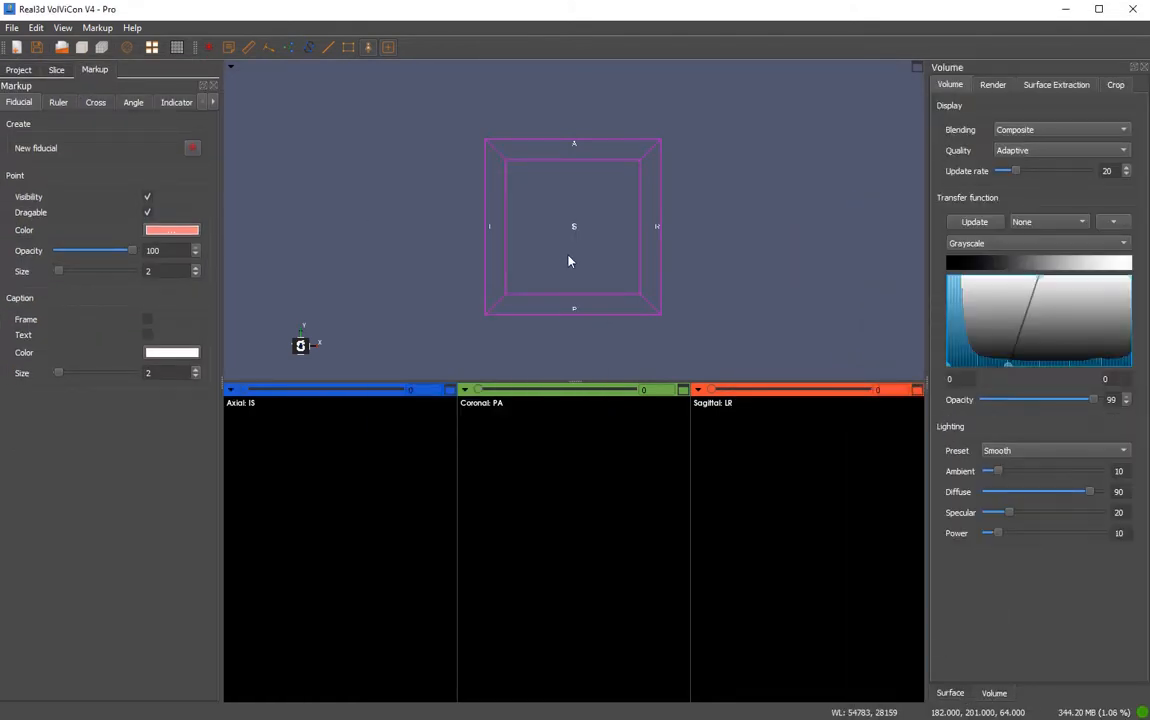
# Import engine.vti from the Desktop test folder into the project through the file explorer
pyautogui.click(20, 70)
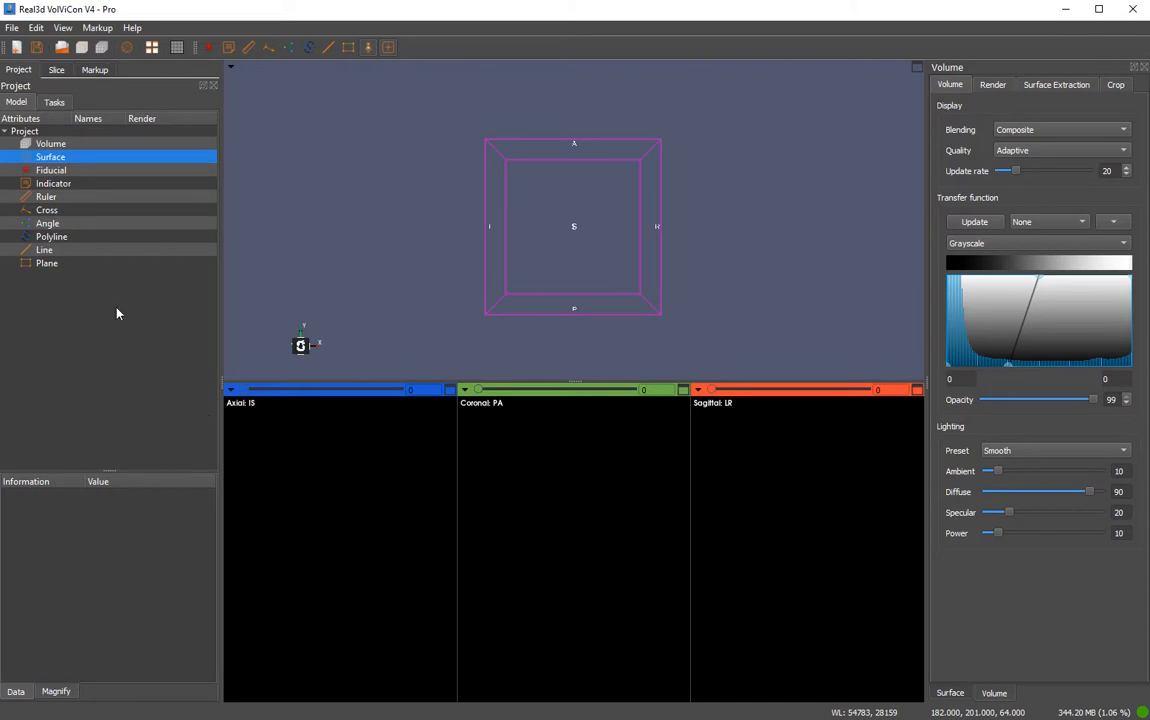
pyautogui.hotkey('alt', 'Tab')
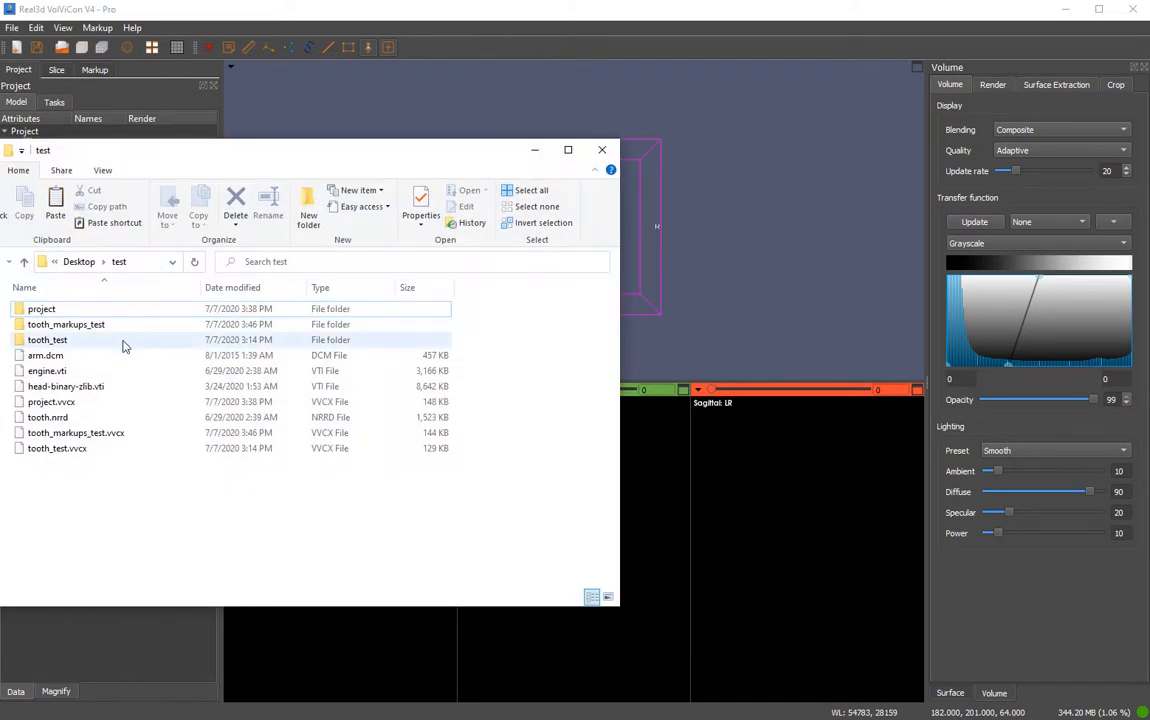
pyautogui.moveTo(75, 375); pyautogui.dragTo(625, 237)
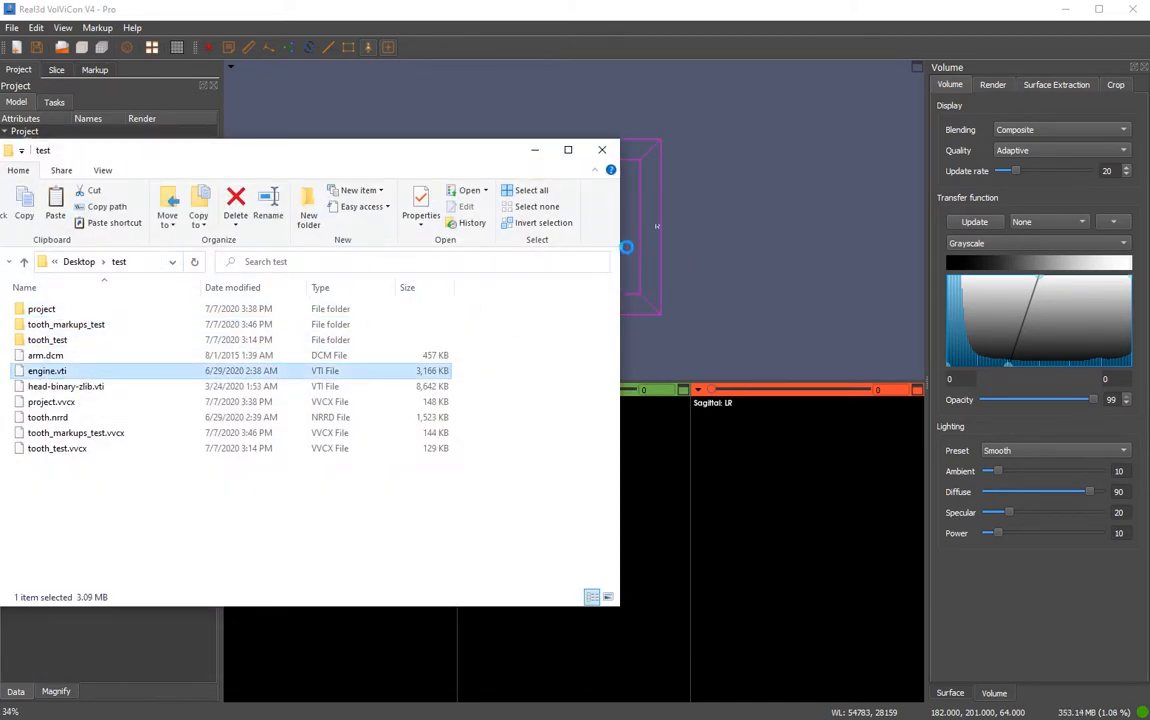
pyautogui.click(535, 152)
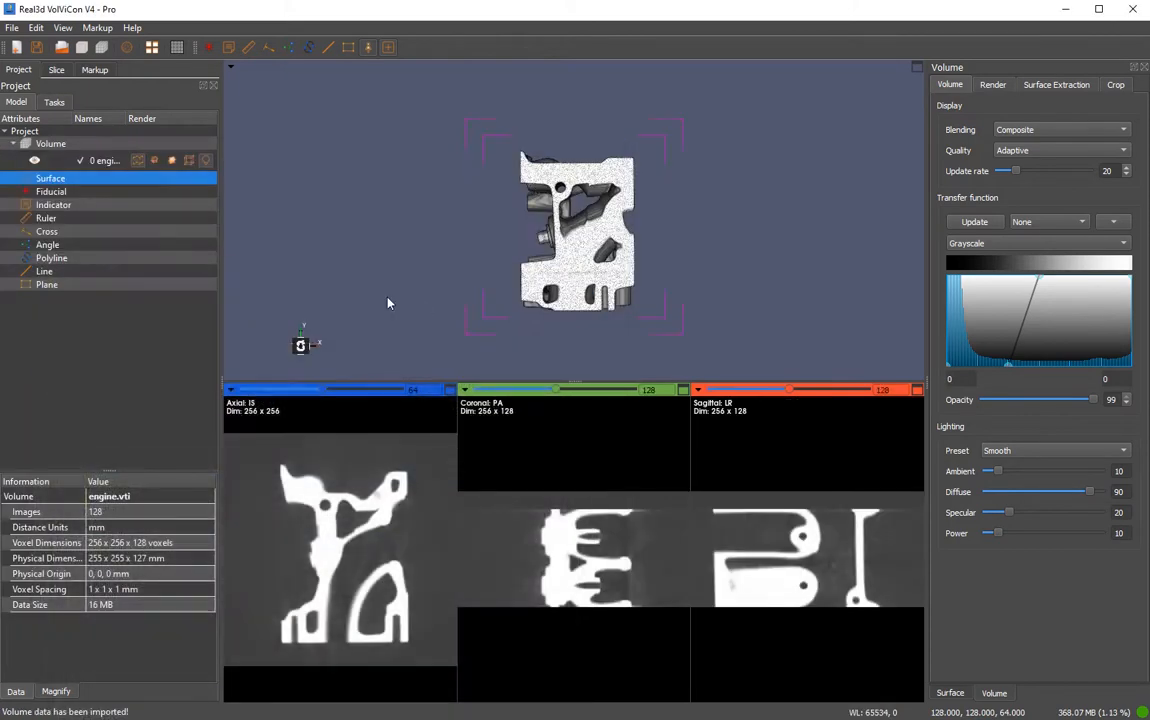
# Apply the Jet color map to the engine volume and lower its opacity to 30
pyautogui.moveTo(390, 268); pyautogui.dragTo(675, 300)
pyautogui.click(96, 158)
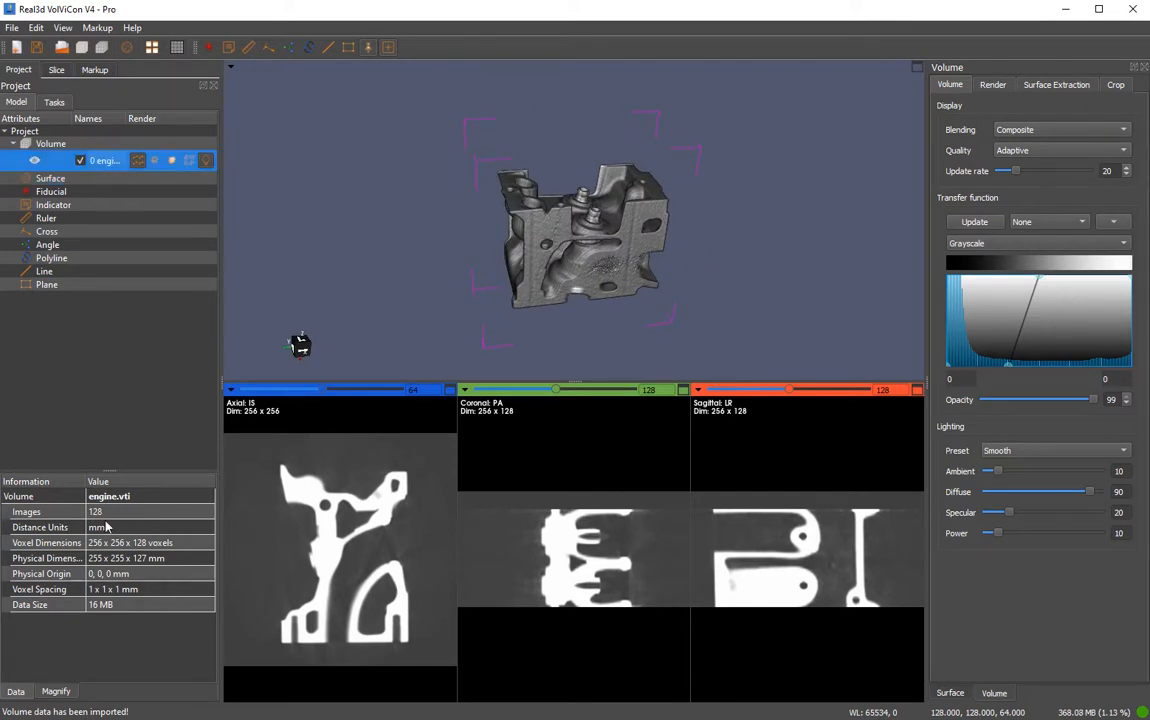
pyautogui.moveTo(552, 290); pyautogui.dragTo(672, 315)
pyautogui.click(1028, 243)
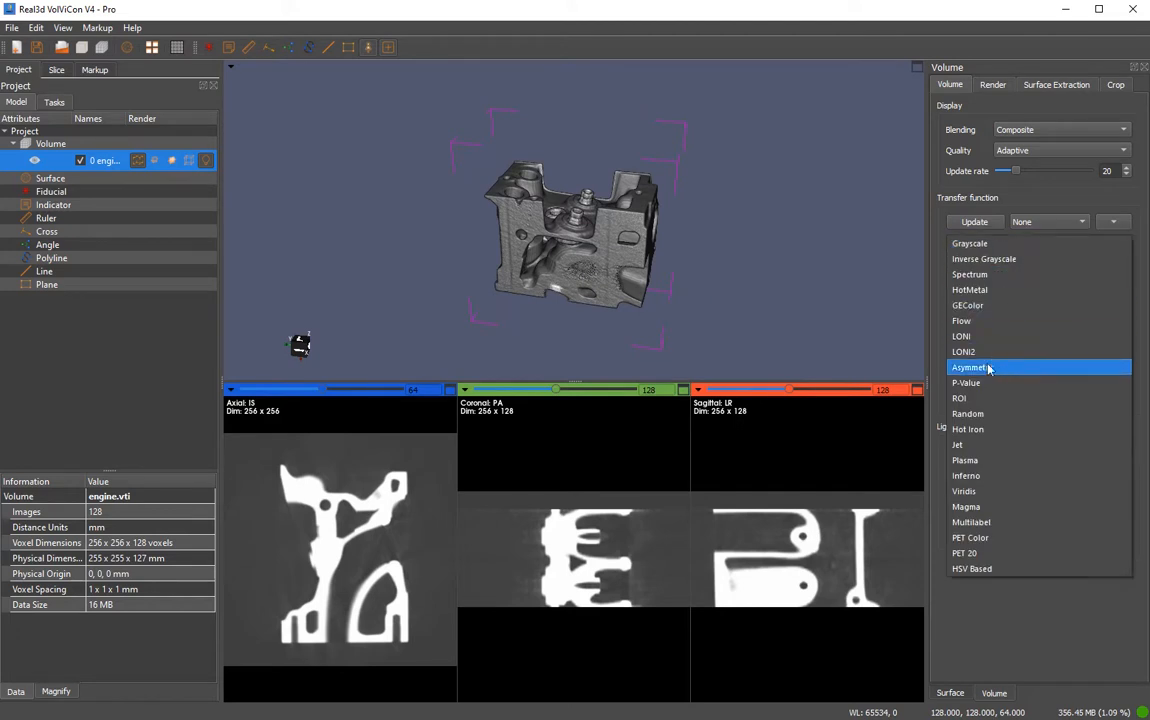
pyautogui.click(991, 445)
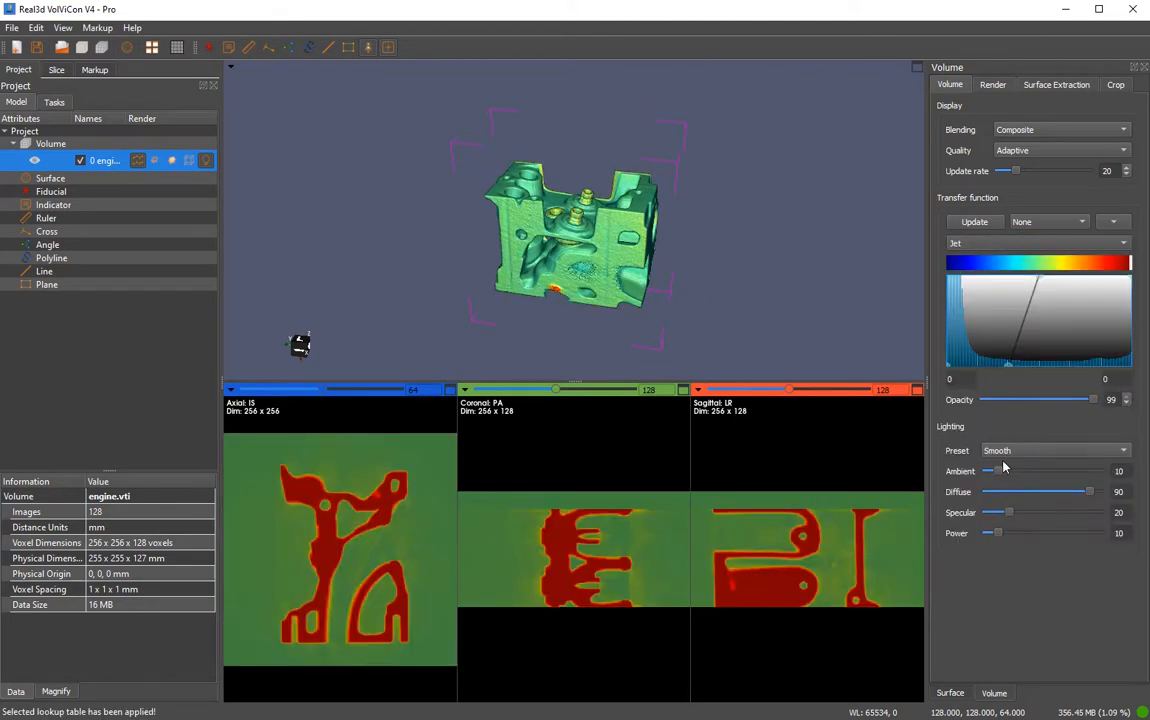
pyautogui.moveTo(1095, 401); pyautogui.dragTo(1016, 400)
pyautogui.moveTo(590, 262); pyautogui.dragTo(706, 267)
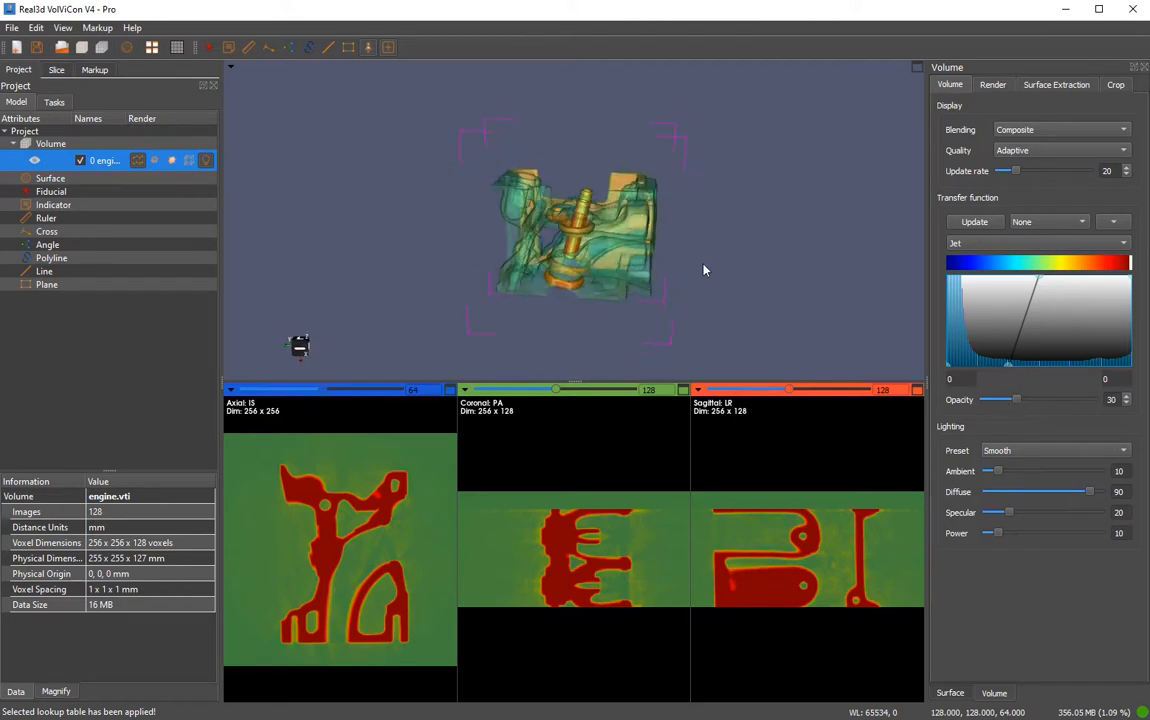
# Narrow the slice views' linear contrast range to about 29864–53092
pyautogui.click(56, 70)
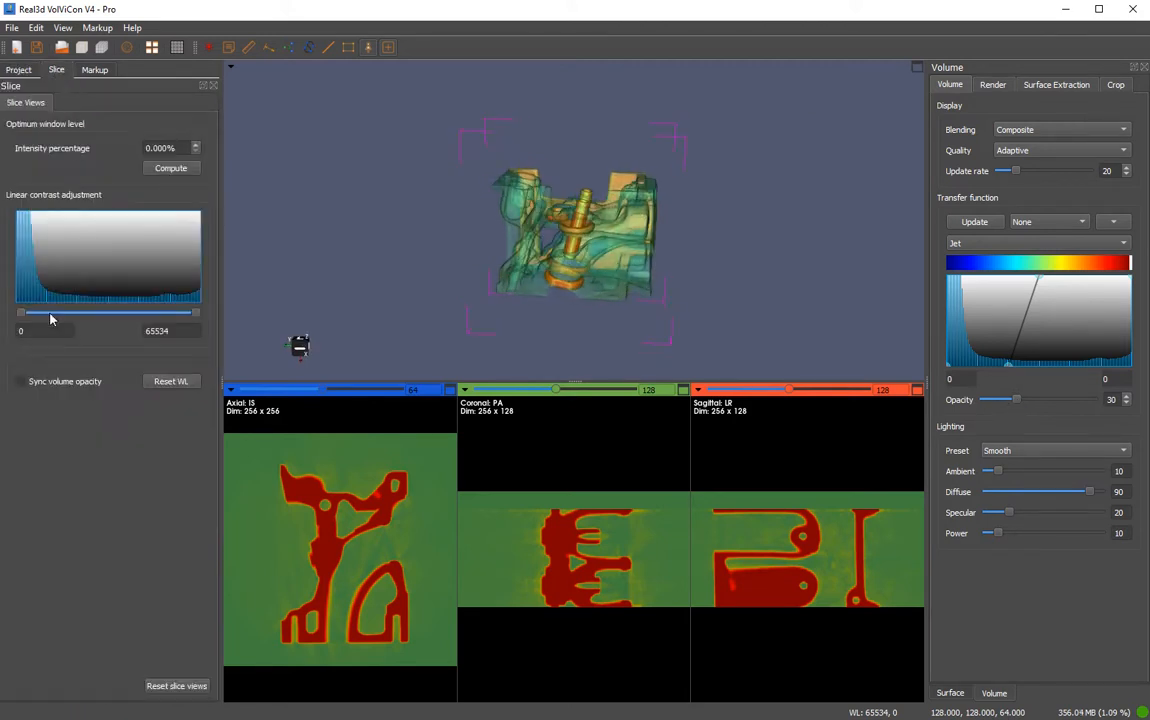
pyautogui.moveTo(22, 314); pyautogui.dragTo(100, 314)
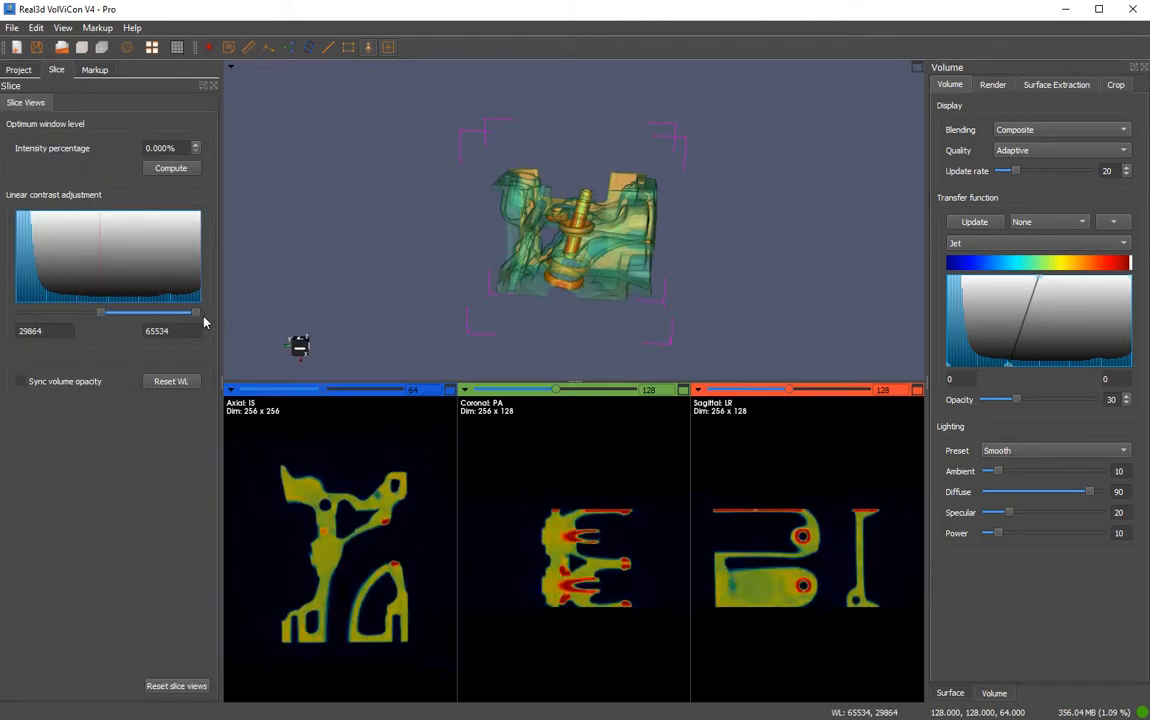
pyautogui.moveTo(193, 313); pyautogui.dragTo(164, 316)
pyautogui.click(18, 70)
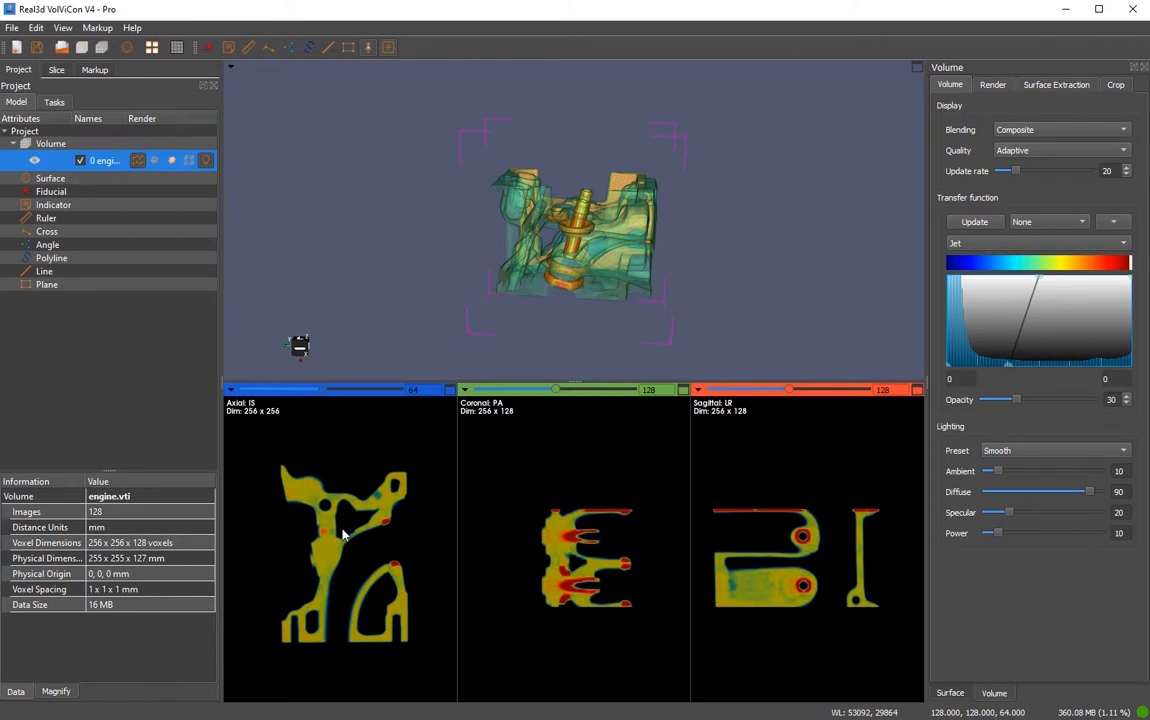
# Adjust the window level to about 30151–57796 in the slice views and go to axial slice 49, coronal 129 and sagittal 121
pyautogui.moveTo(329, 478); pyautogui.dragTo(370, 617)
pyautogui.moveTo(620, 540); pyautogui.dragTo(769, 569)
pyautogui.moveTo(377, 544); pyautogui.dragTo(371, 540)
pyautogui.moveTo(812, 390); pyautogui.dragTo(785, 397)
pyautogui.moveTo(564, 392); pyautogui.dragTo(559, 392)
# Link the axial slice controls with the other views and zoom all three slices in together
pyautogui.click(231, 390)
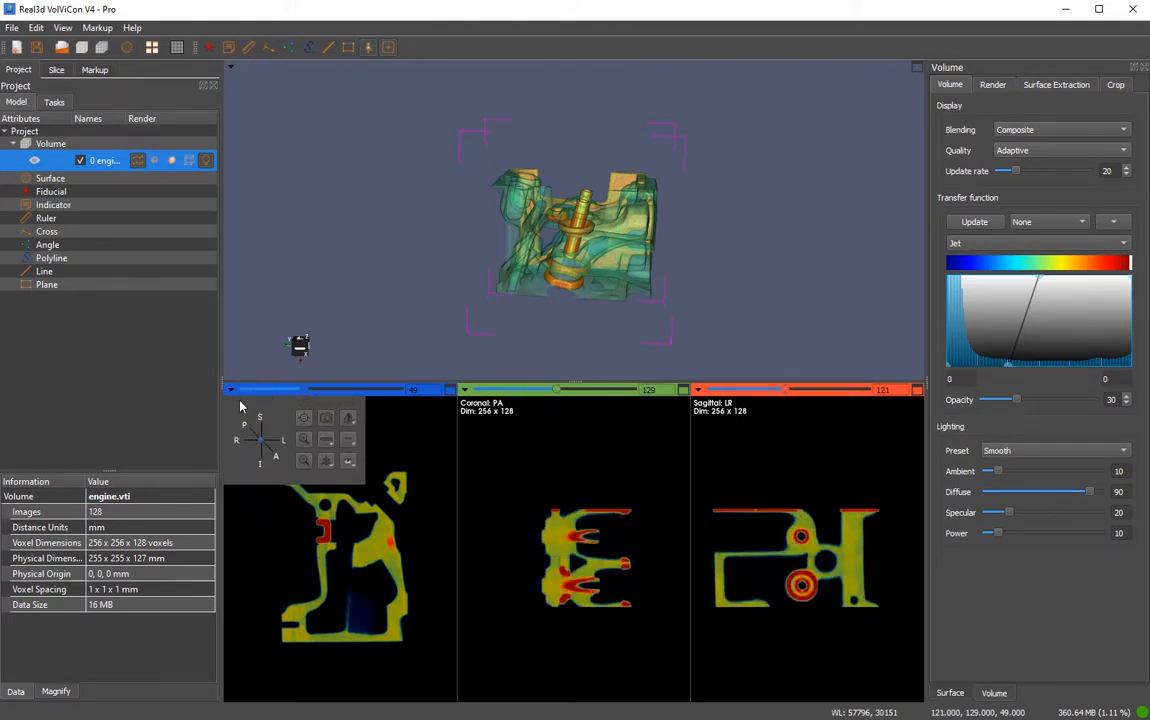
pyautogui.click(348, 440)
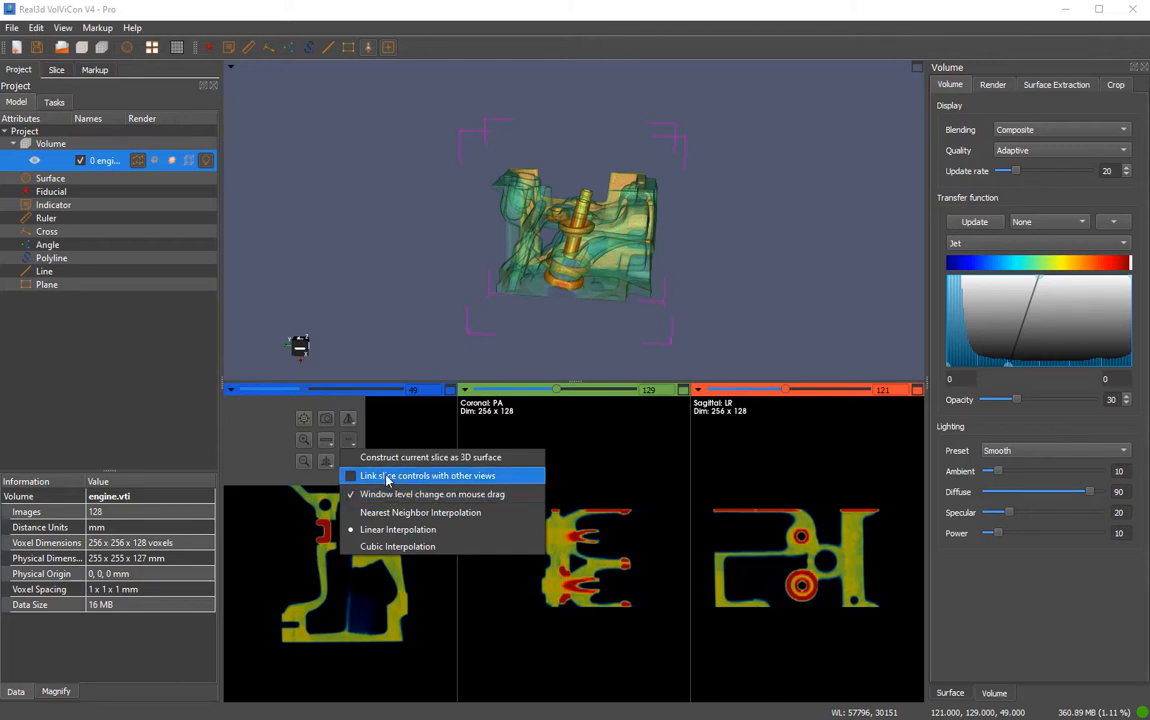
pyautogui.click(388, 478)
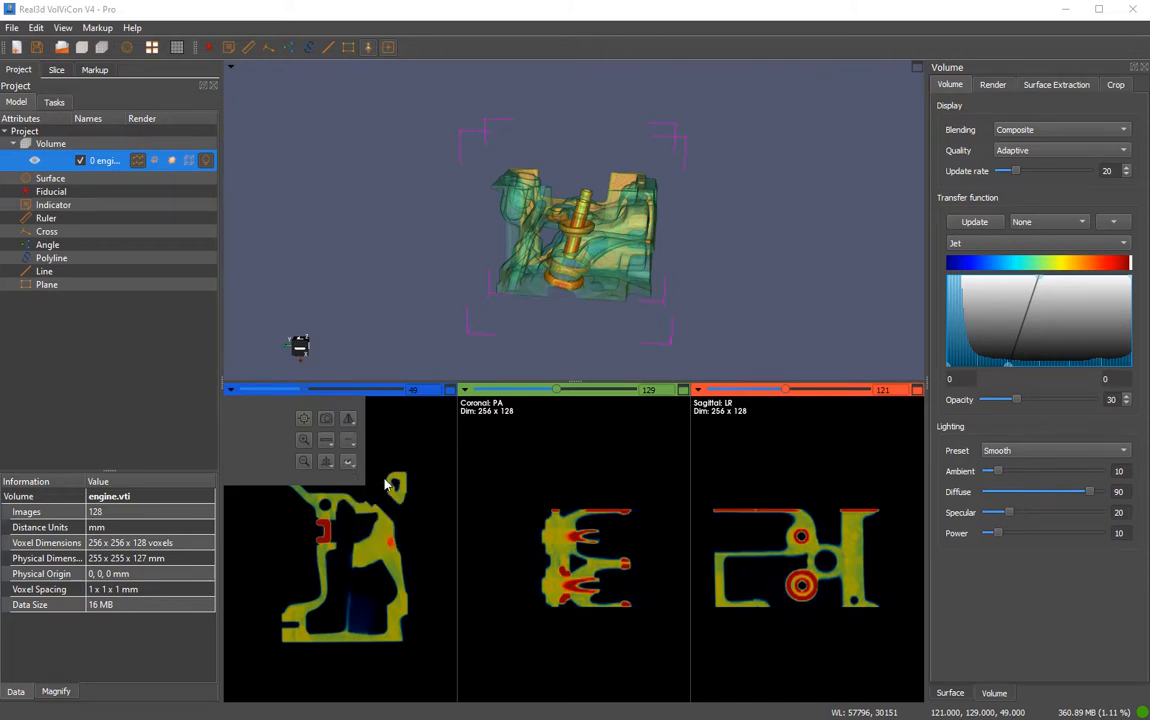
pyautogui.moveTo(397, 585); pyautogui.dragTo(362, 494, button='right')
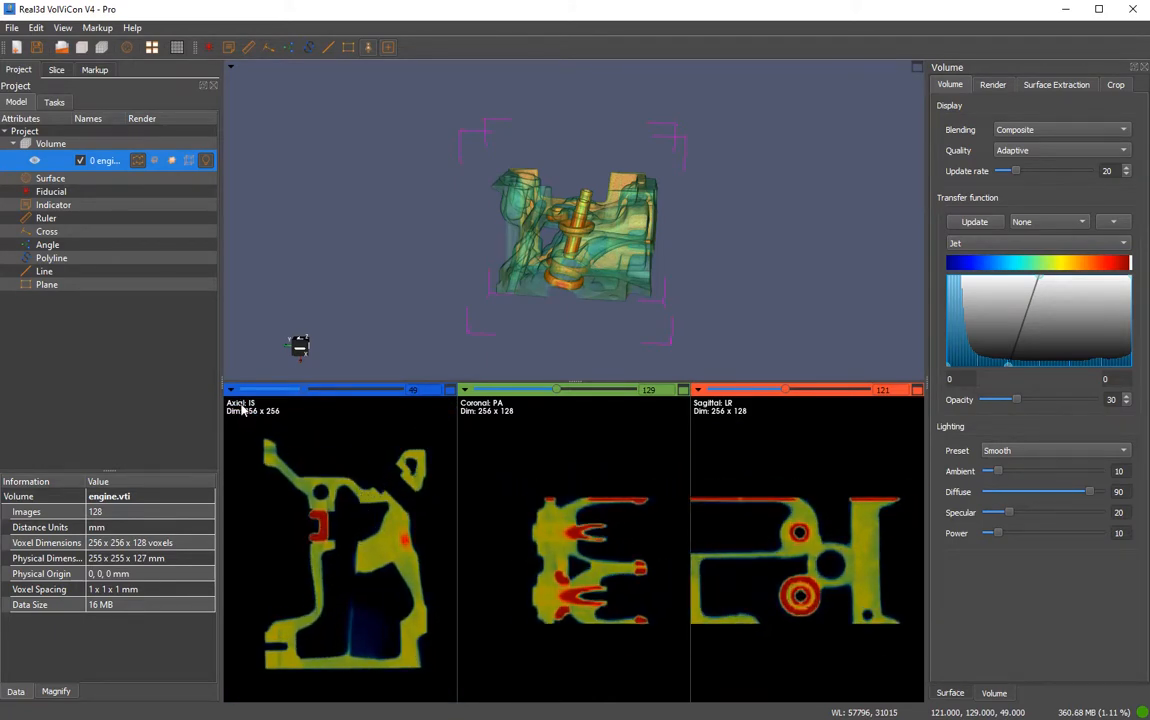
# Turn off the linking of the axial slice controls with the other views
pyautogui.click(232, 390)
pyautogui.click(349, 443)
pyautogui.click(373, 480)
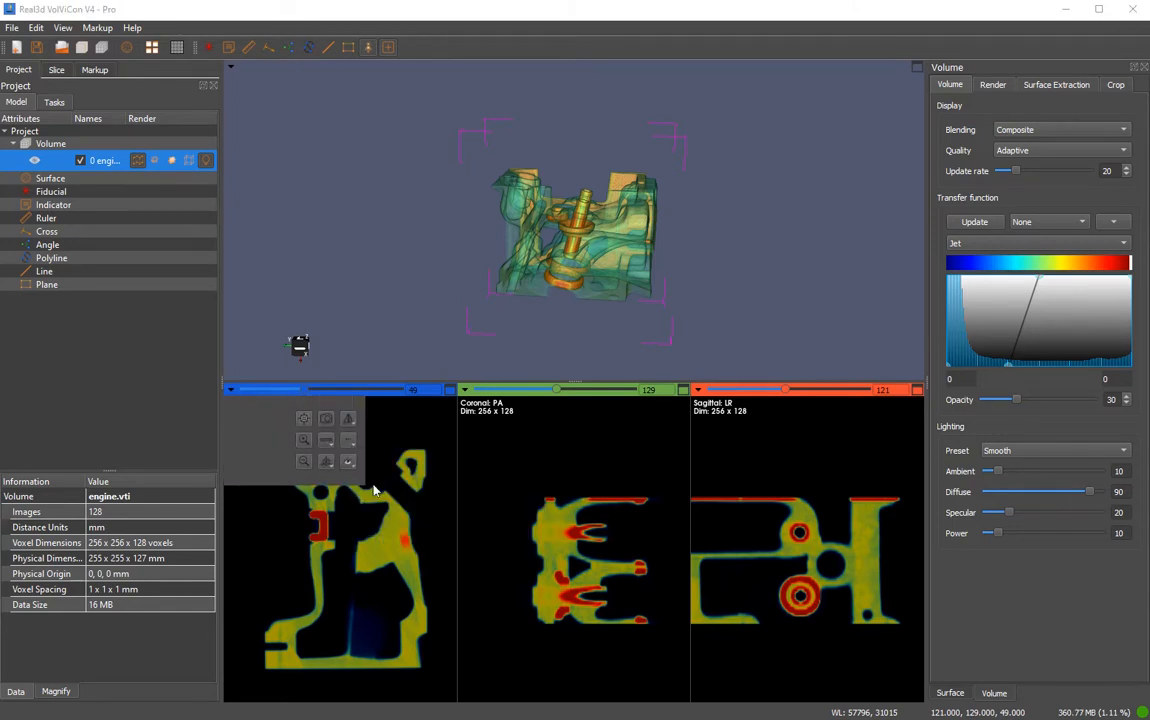
# Examine the 3D view's tool options, including depth peeling, scene display and background choices
pyautogui.click(230, 68)
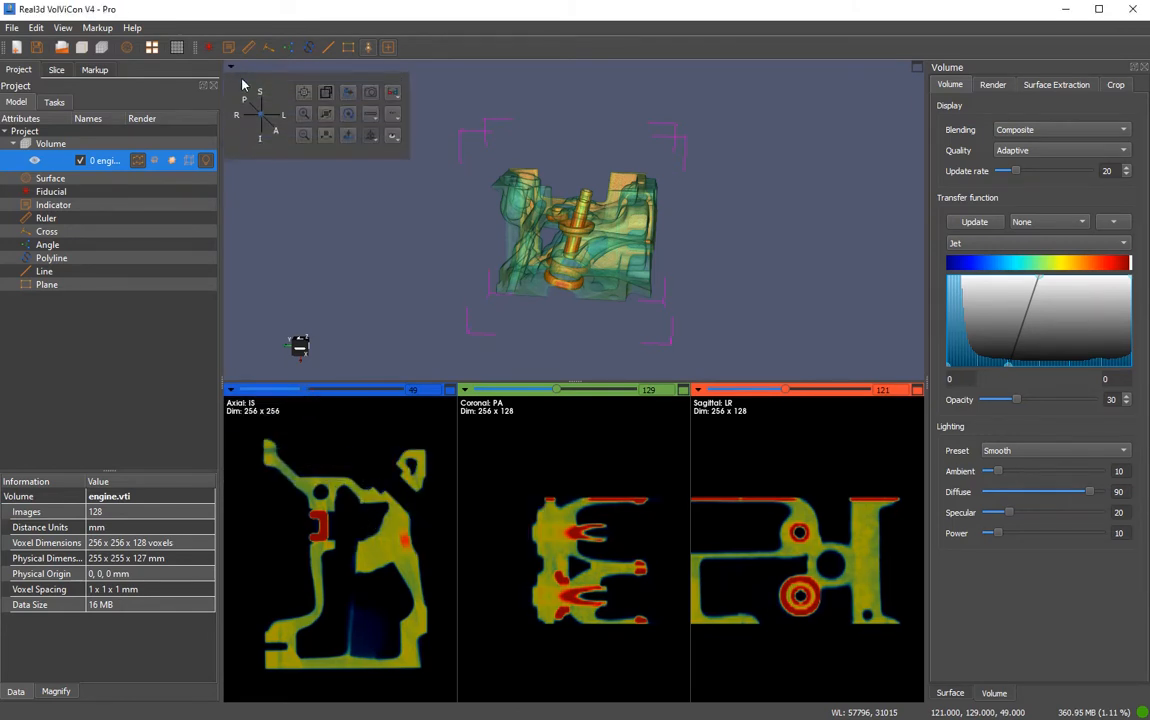
pyautogui.click(395, 121)
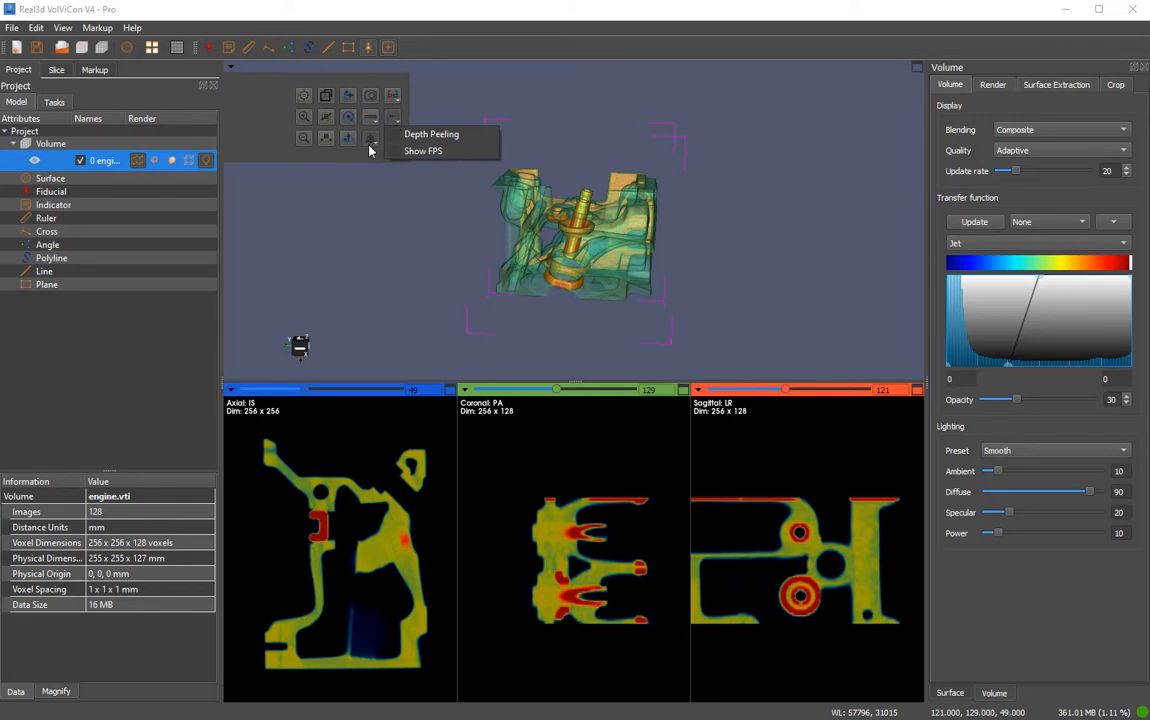
pyautogui.click(354, 158)
pyautogui.click(392, 141)
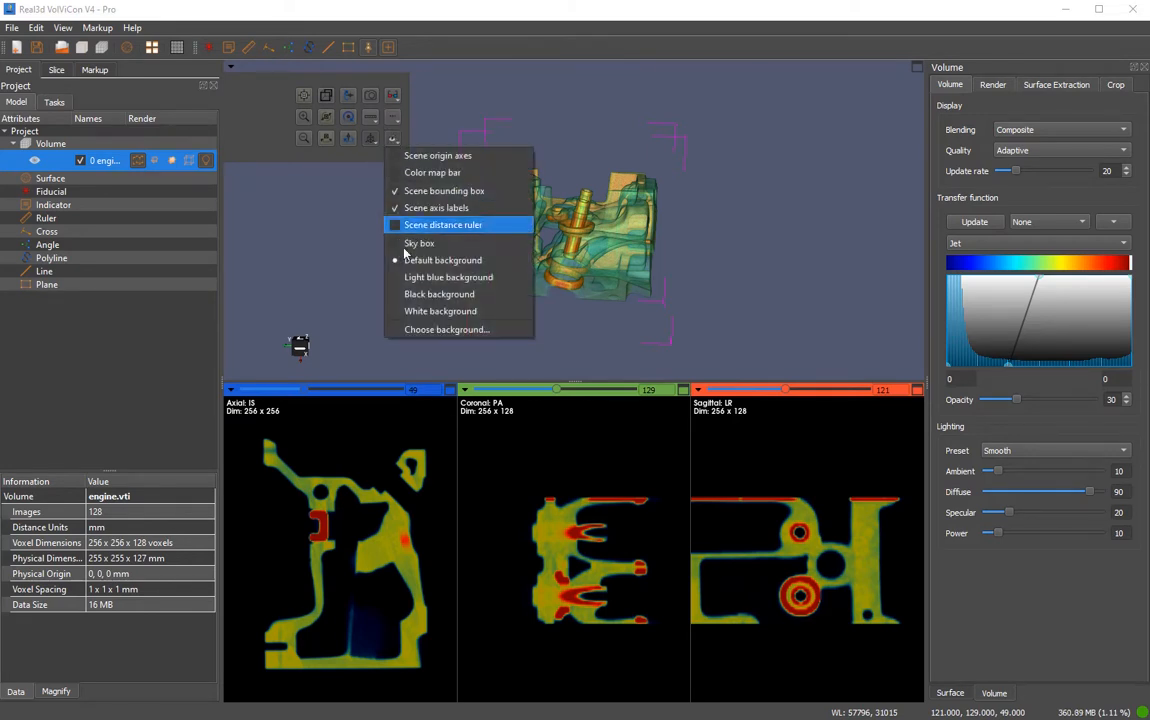
pyautogui.click(353, 160)
pyautogui.click(377, 118)
pyautogui.click(333, 163)
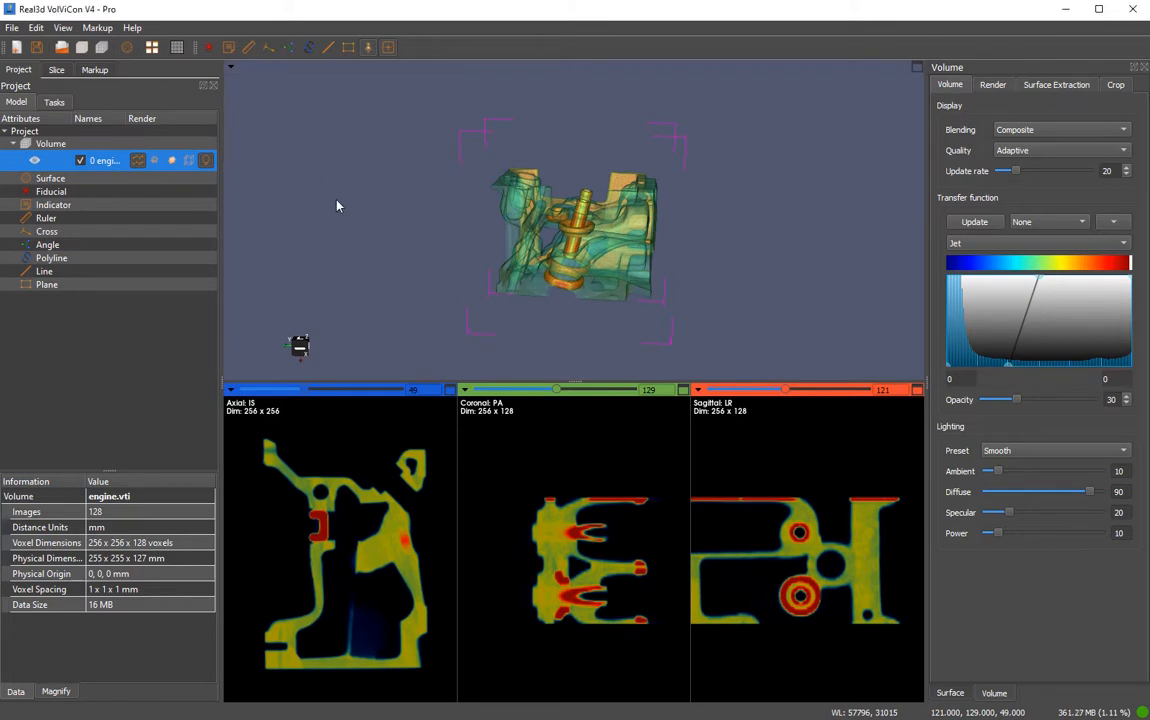
# Orient the 3D view to the R (right) side of the engine and turn on the volume's crop box
pyautogui.moveTo(233, 69)
pyautogui.click(238, 118)
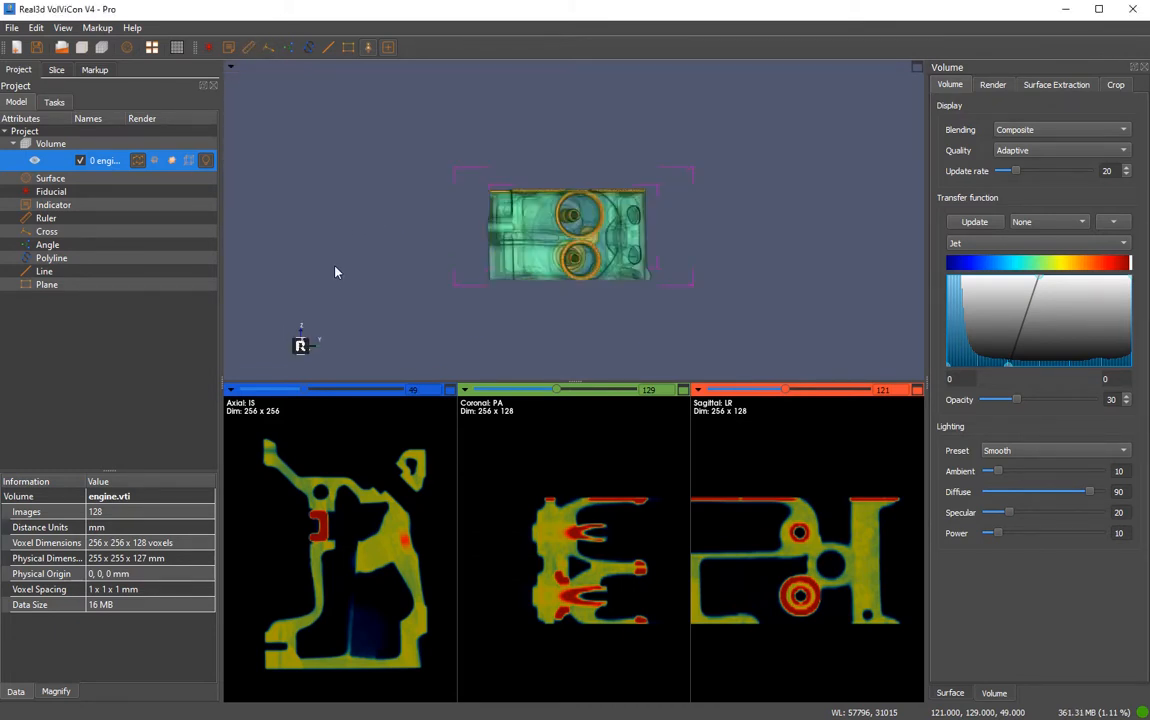
pyautogui.click(189, 160)
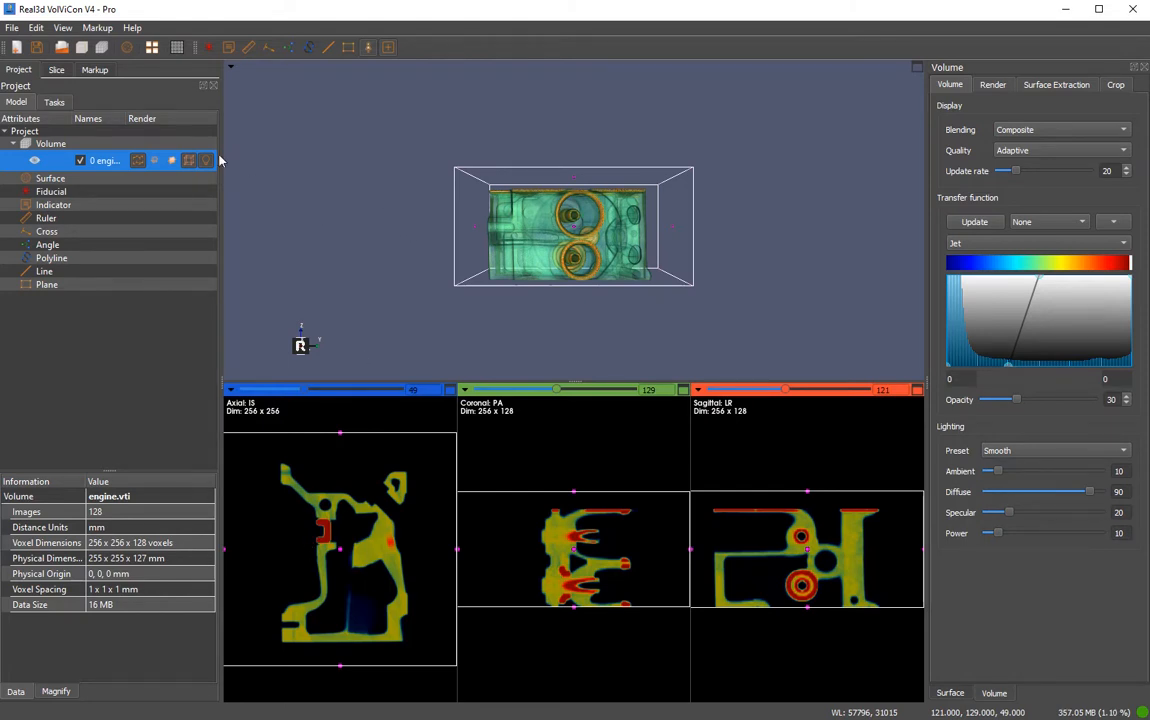
# Shrink the engine volume's crop box to about 46–215 in the L-R range and 69–232 in the P-A range
pyautogui.click(1115, 86)
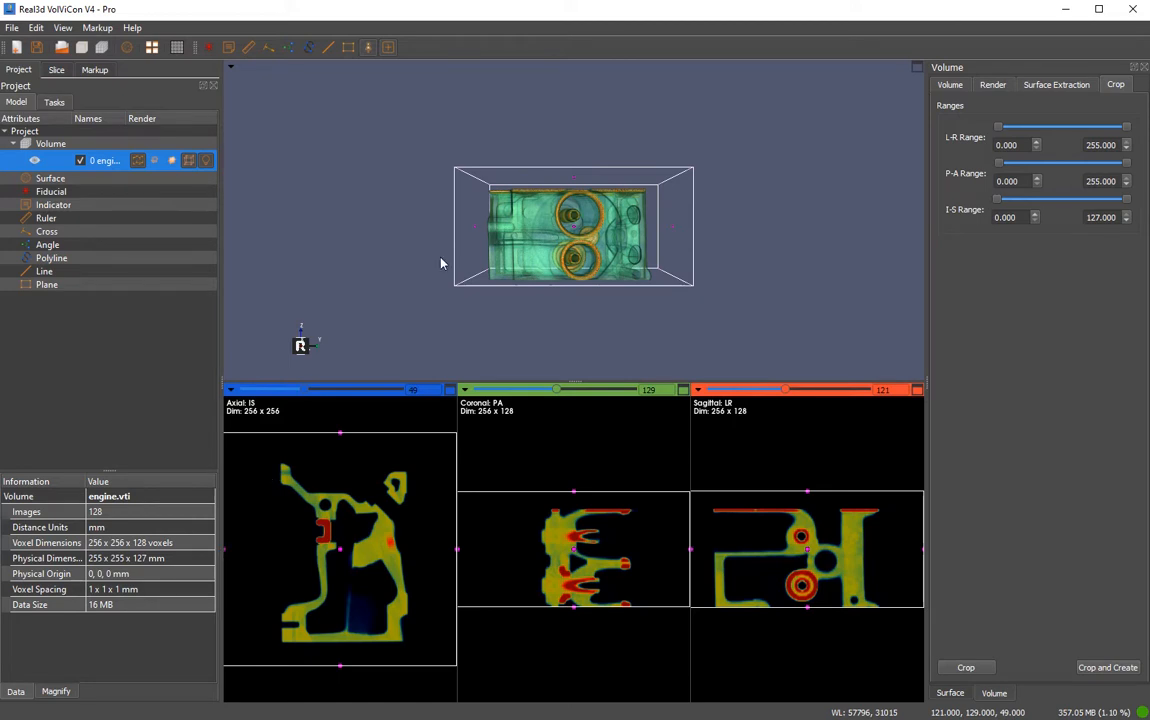
pyautogui.moveTo(475, 234); pyautogui.dragTo(532, 240)
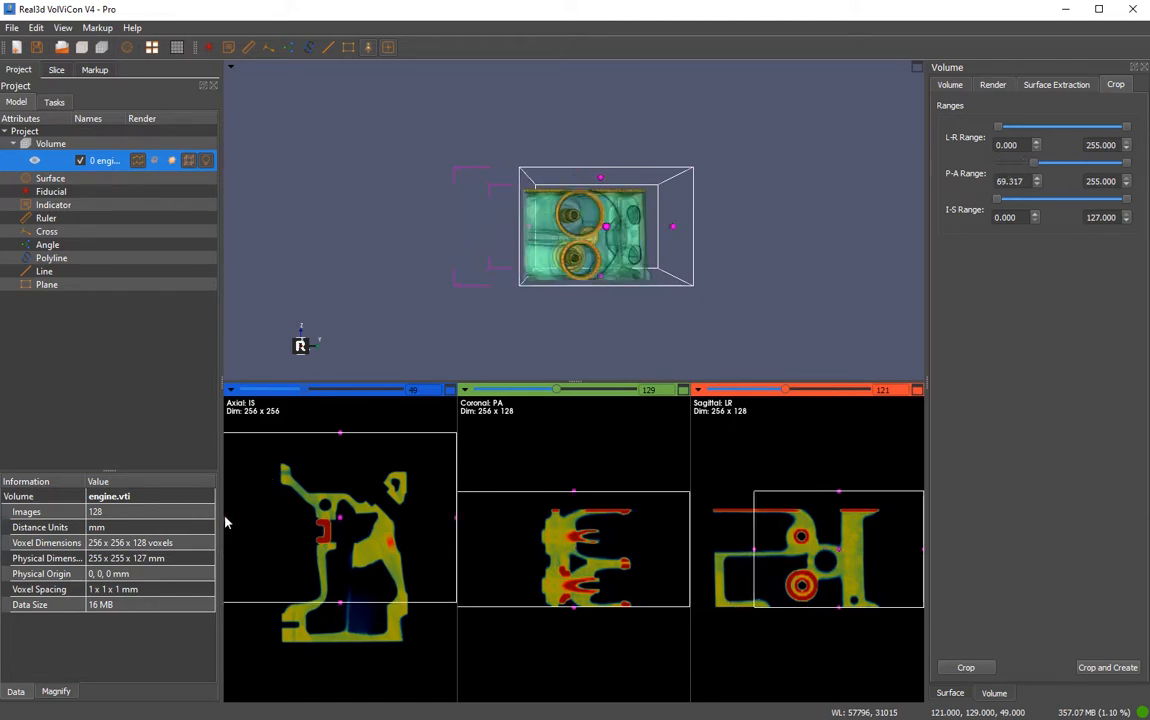
pyautogui.moveTo(225, 522); pyautogui.dragTo(257, 524)
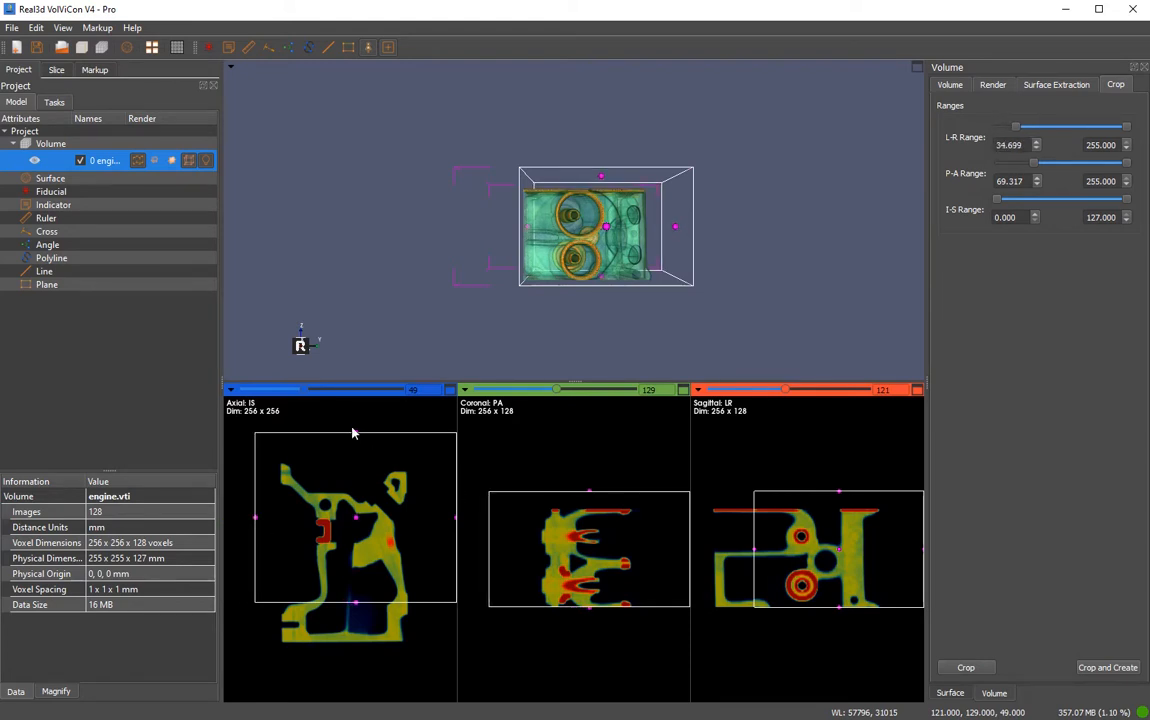
pyautogui.moveTo(356, 435); pyautogui.dragTo(357, 455)
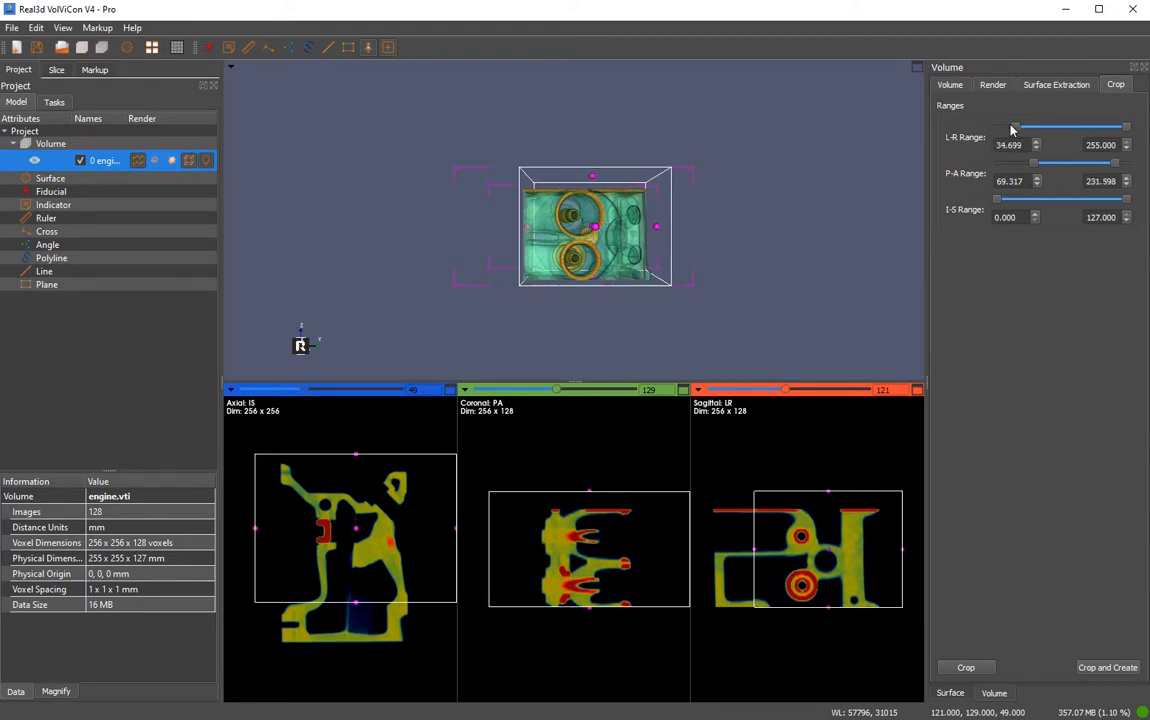
pyautogui.moveTo(1018, 133)
pyautogui.mouseDown()
pyautogui.moveTo(1003, 142)
pyautogui.moveTo(1016, 144)
pyautogui.mouseUp()
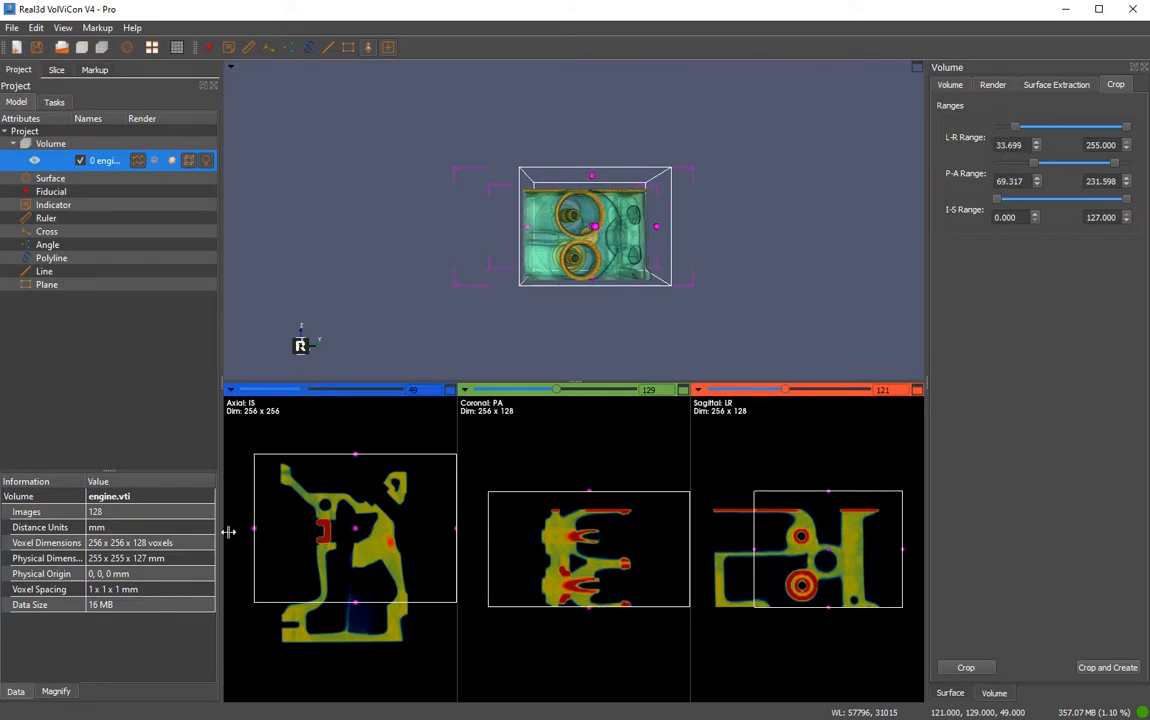
pyautogui.moveTo(256, 534); pyautogui.dragTo(265, 532)
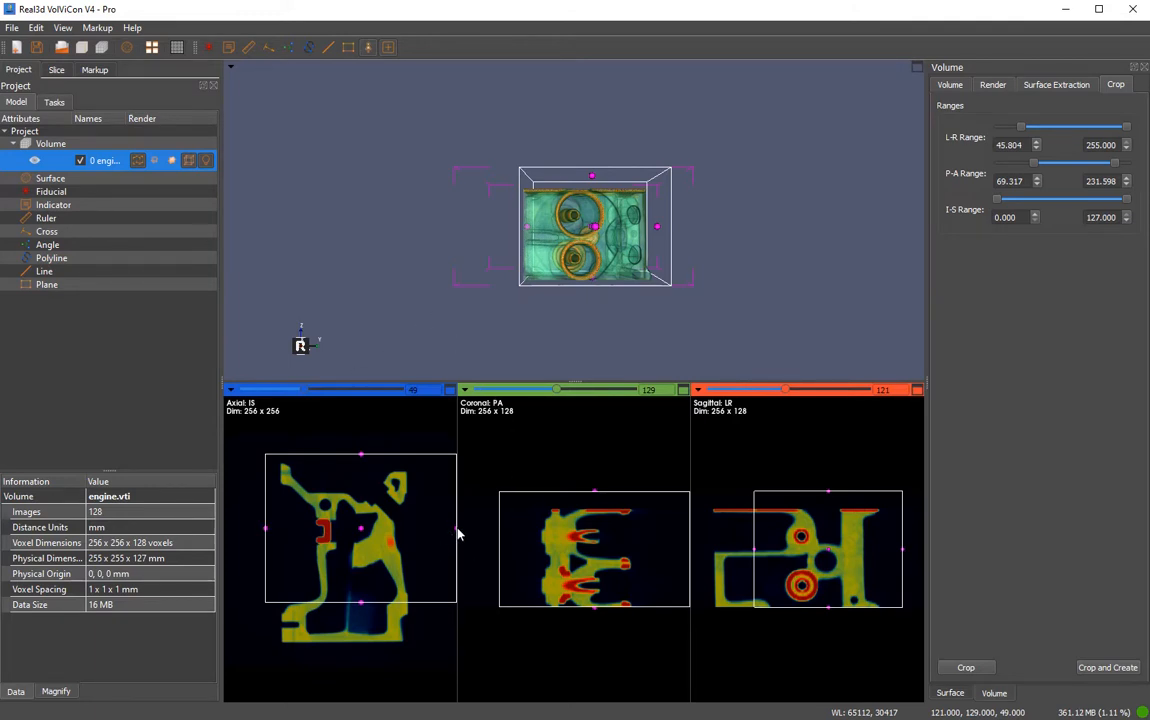
pyautogui.moveTo(455, 534); pyautogui.dragTo(420, 530)
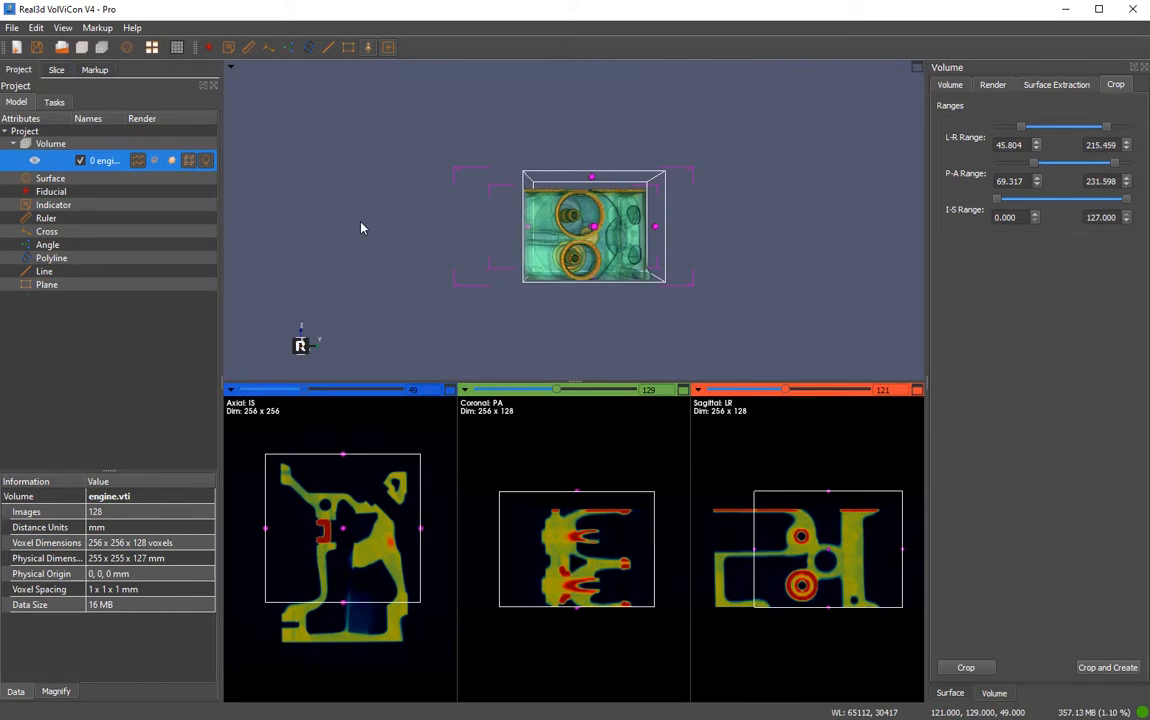
pyautogui.moveTo(390, 327); pyautogui.dragTo(448, 287)
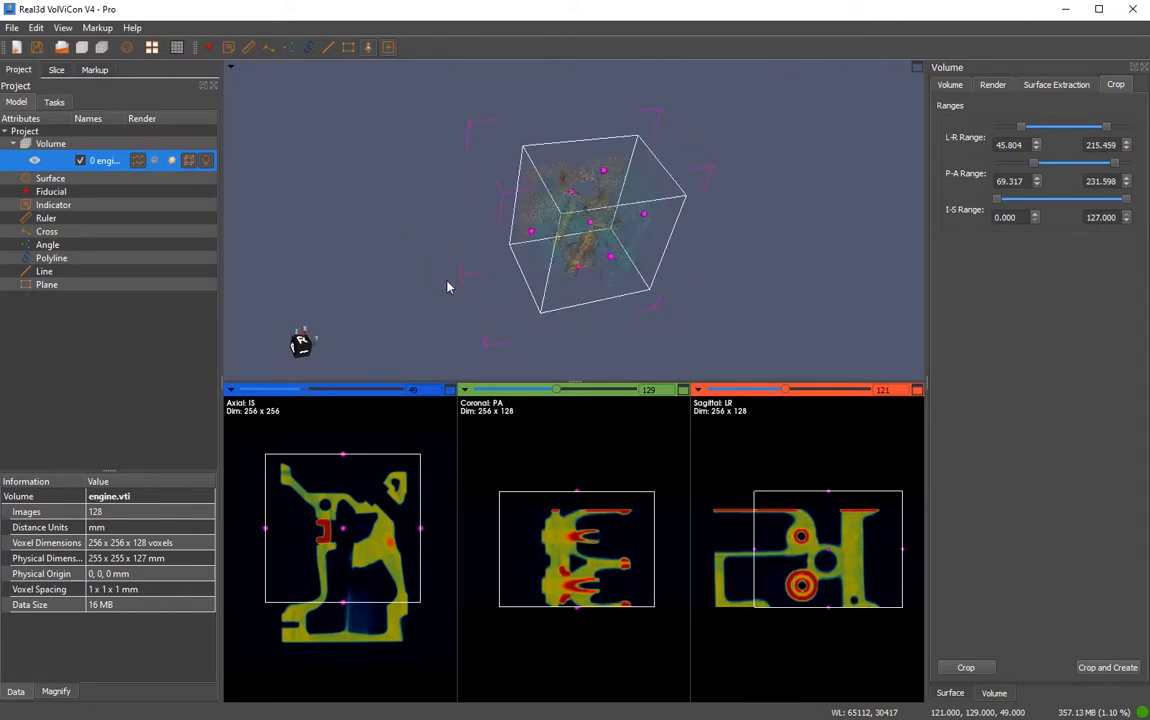
# Make a copy of the engine volume and select the copy
pyautogui.rightClick(105, 158)
pyautogui.click(160, 260)
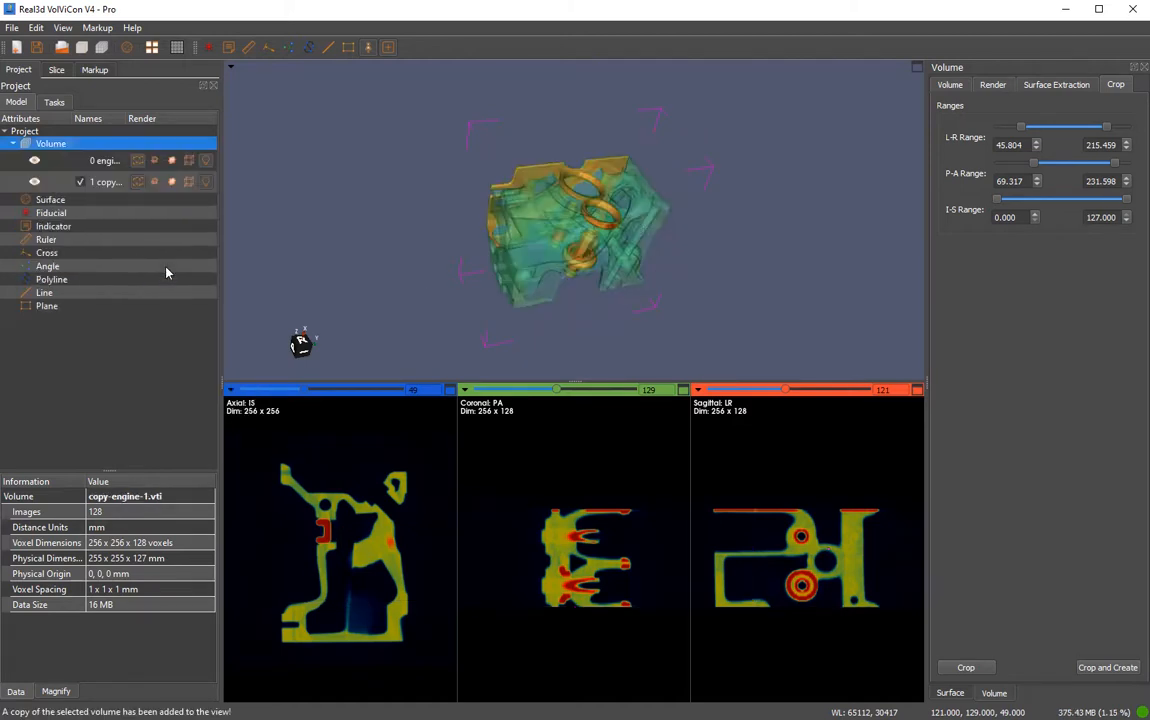
pyautogui.click(116, 183)
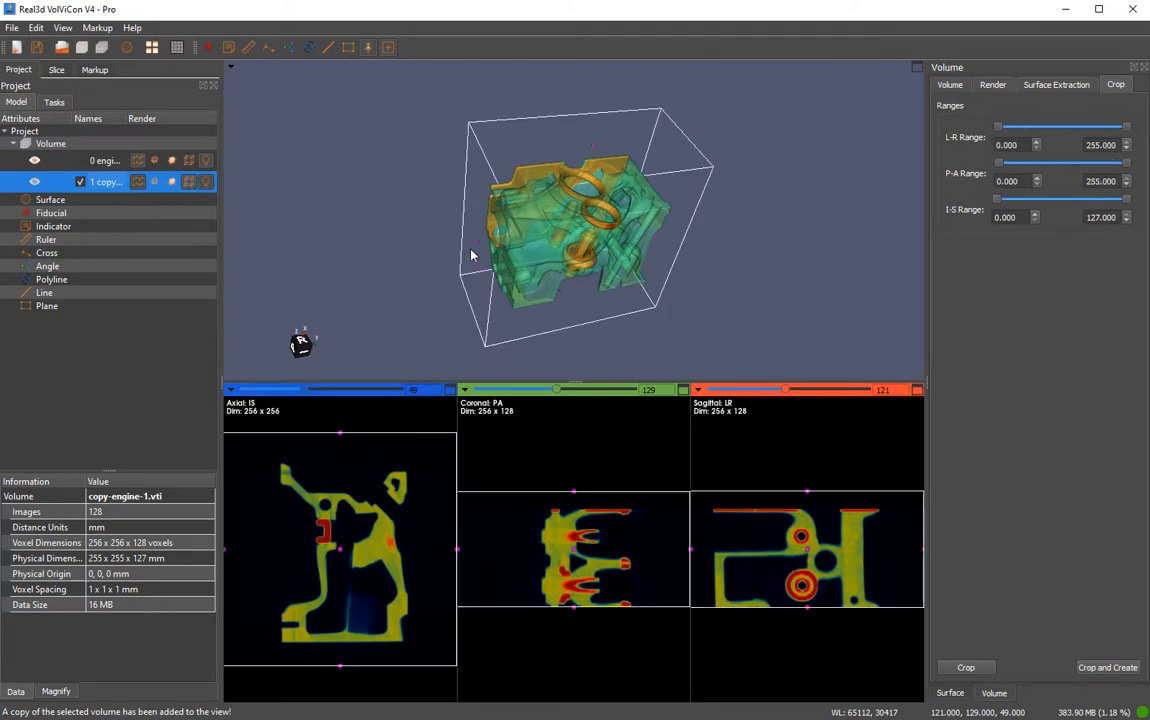
# From the R side, raise the copy's lower P-A crop limit to about 89, and hide the original engine volume
pyautogui.moveTo(236, 68)
pyautogui.click(256, 125)
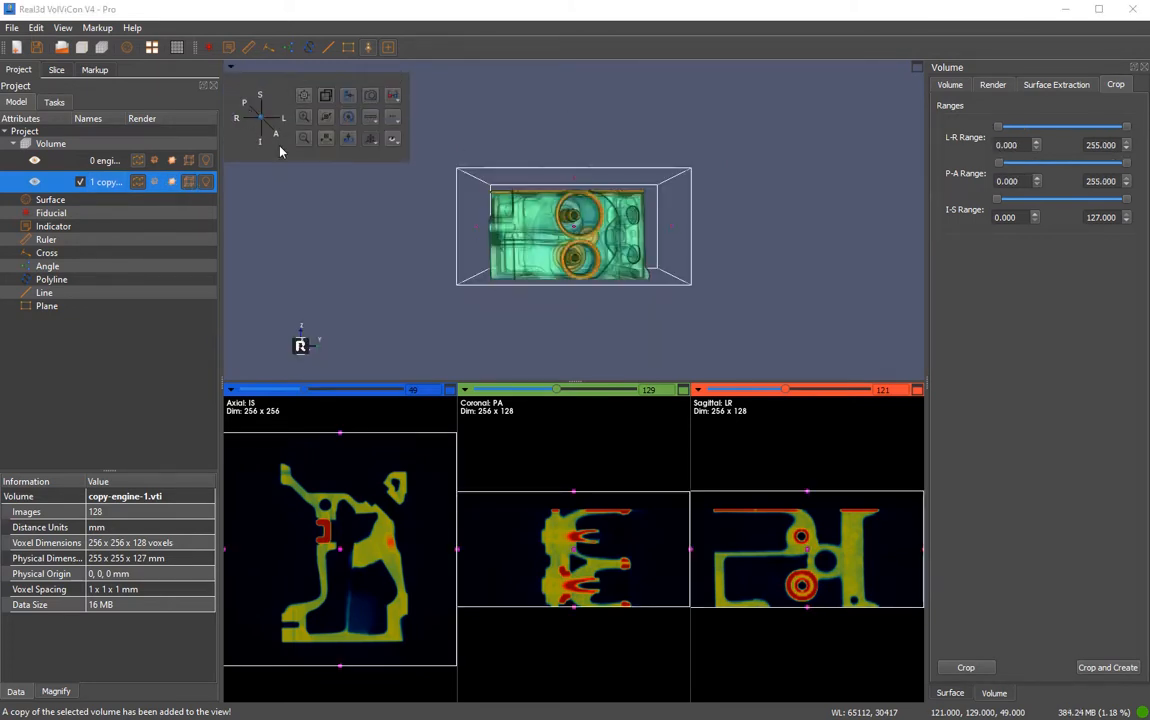
pyautogui.moveTo(478, 232); pyautogui.dragTo(490, 300)
pyautogui.click(34, 162)
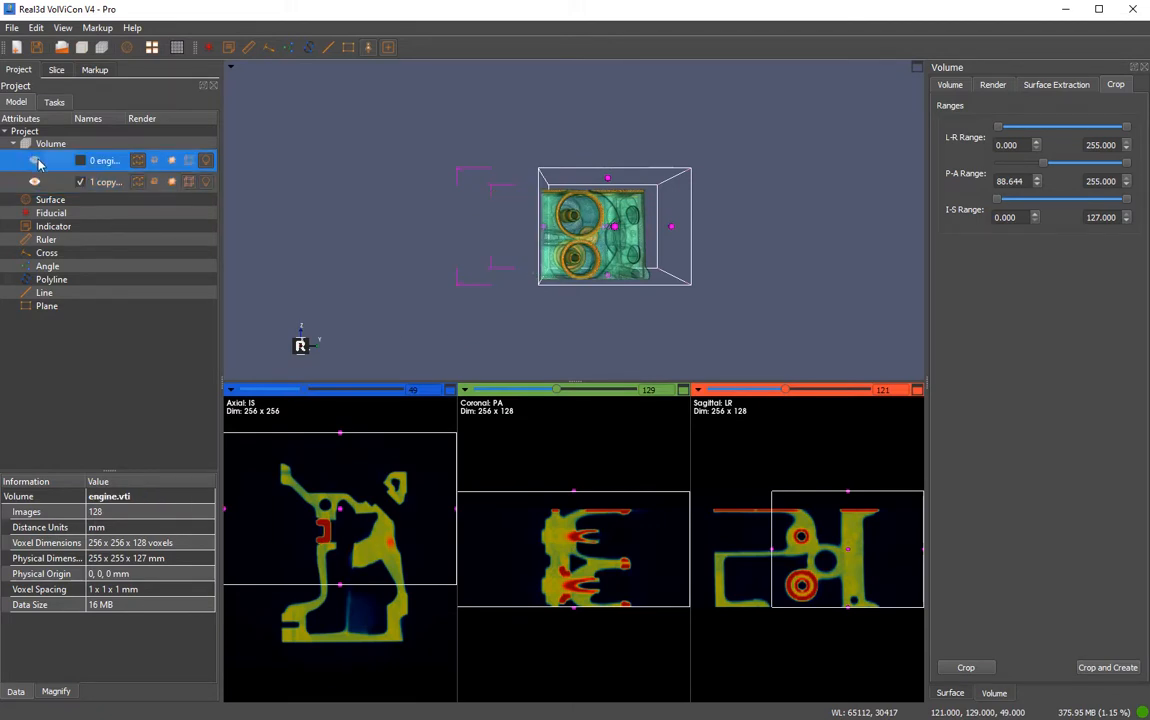
pyautogui.moveTo(436, 334); pyautogui.dragTo(331, 307)
pyautogui.moveTo(275, 240); pyautogui.dragTo(265, 305)
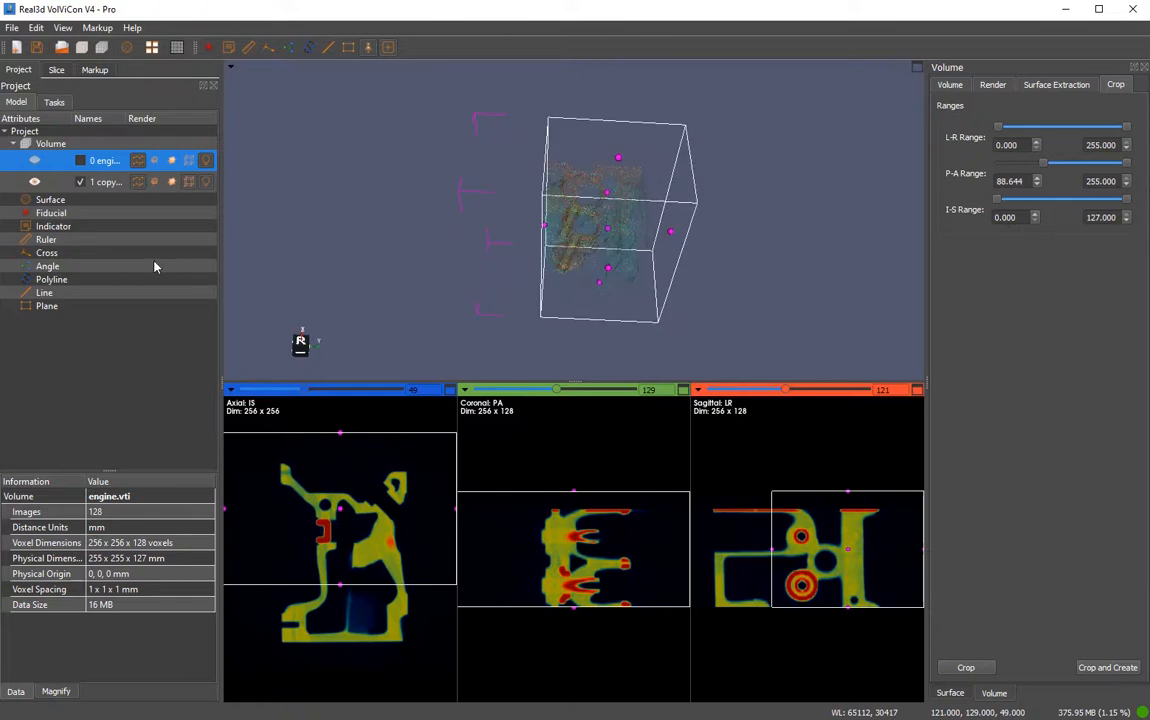
# Crop the copied engine volume to its crop box
pyautogui.click(110, 181)
pyautogui.rightClick(110, 178)
pyautogui.moveTo(190, 351)
pyautogui.click(345, 399)
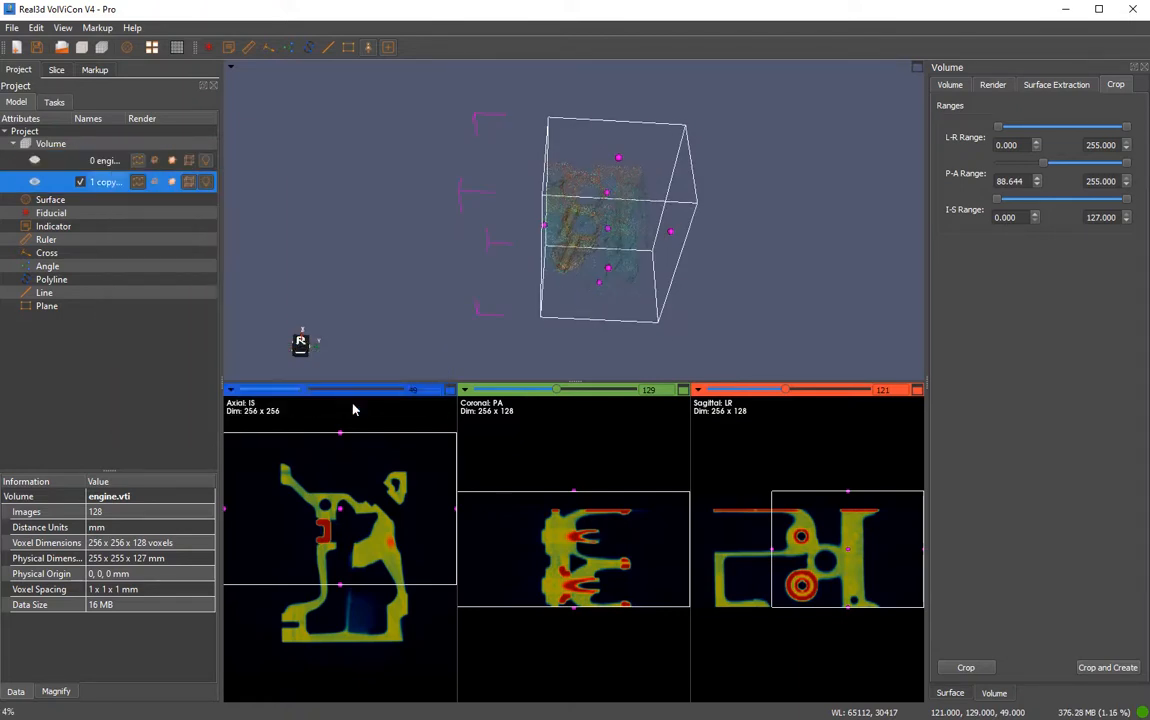
pyautogui.click(101, 179)
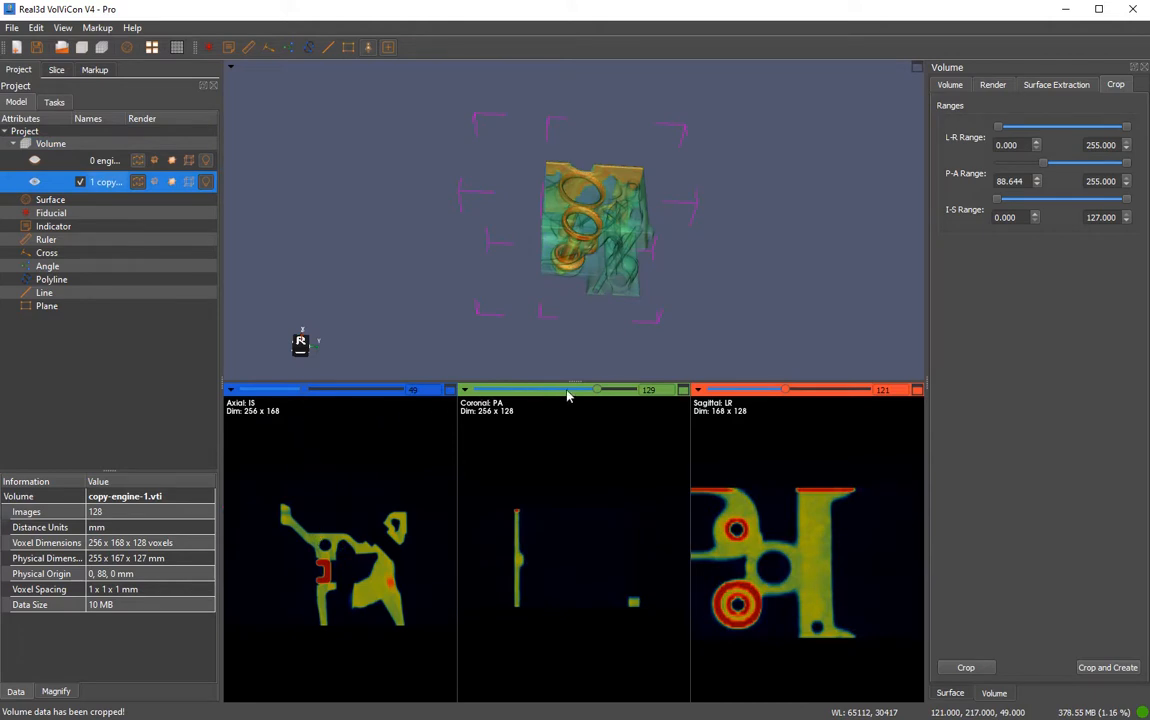
# Reposition the slices of the cropped copy and turn off the original volume's corner bounding box
pyautogui.moveTo(343, 540); pyautogui.dragTo(324, 555)
pyautogui.moveTo(346, 241); pyautogui.dragTo(250, 225)
pyautogui.click(138, 160)
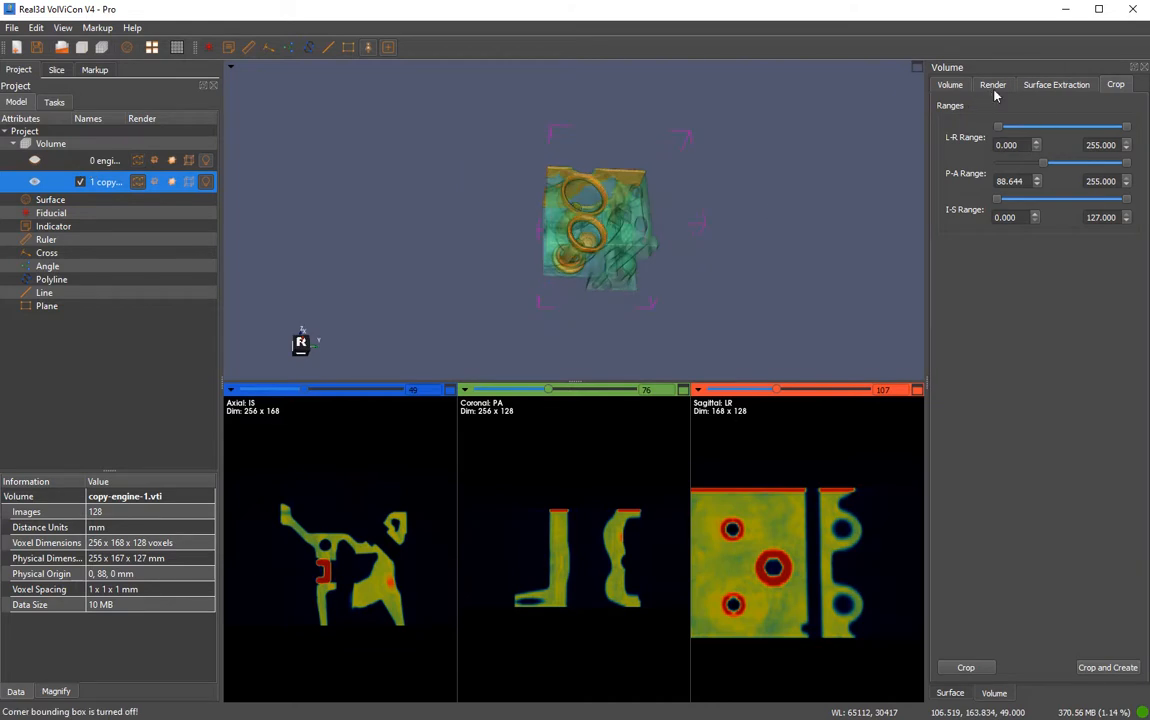
# Preview the cropped copy's surface, raise the Iso value to about 44888, and extract the surface
pyautogui.click(1056, 84)
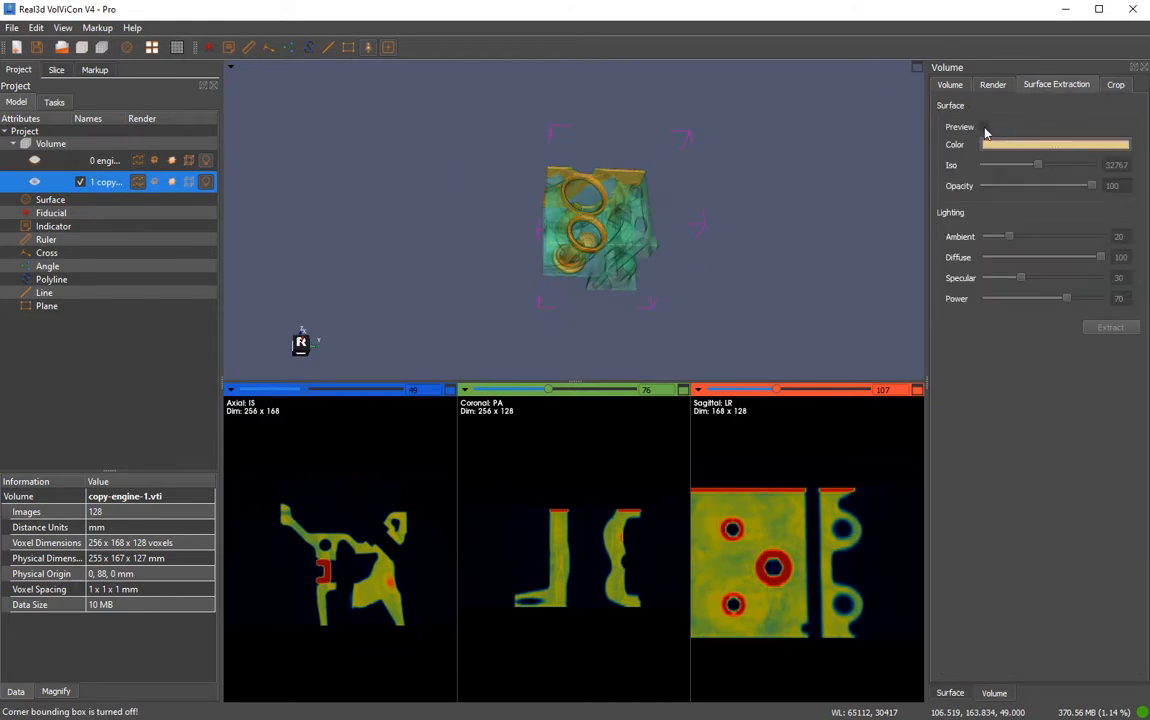
pyautogui.click(983, 127)
pyautogui.moveTo(759, 243); pyautogui.dragTo(575, 257)
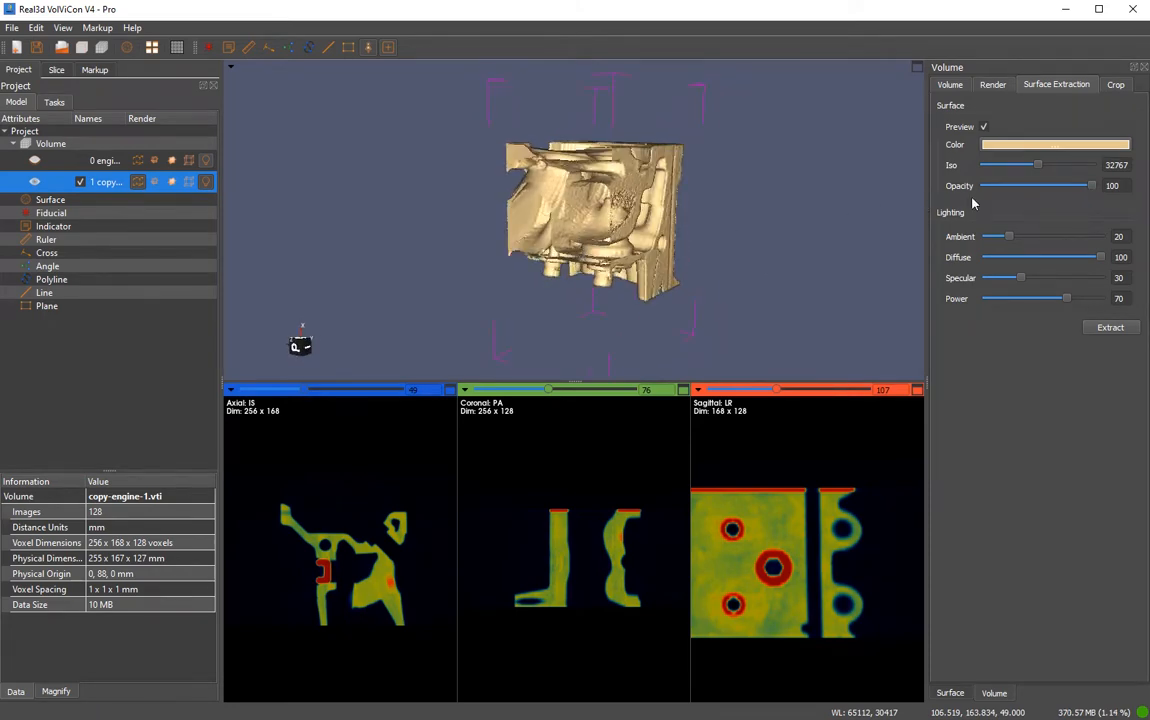
pyautogui.moveTo(1041, 171)
pyautogui.mouseDown()
pyautogui.moveTo(1009, 175)
pyautogui.moveTo(1059, 177)
pyautogui.mouseUp()
pyautogui.moveTo(740, 240)
pyautogui.mouseDown()
pyautogui.moveTo(716, 254)
pyautogui.moveTo(651, 177)
pyautogui.moveTo(490, 216)
pyautogui.moveTo(688, 230)
pyautogui.moveTo(620, 255)
pyautogui.moveTo(700, 243)
pyautogui.moveTo(770, 259)
pyautogui.moveTo(752, 250)
pyautogui.mouseUp()
pyautogui.click(1110, 327)
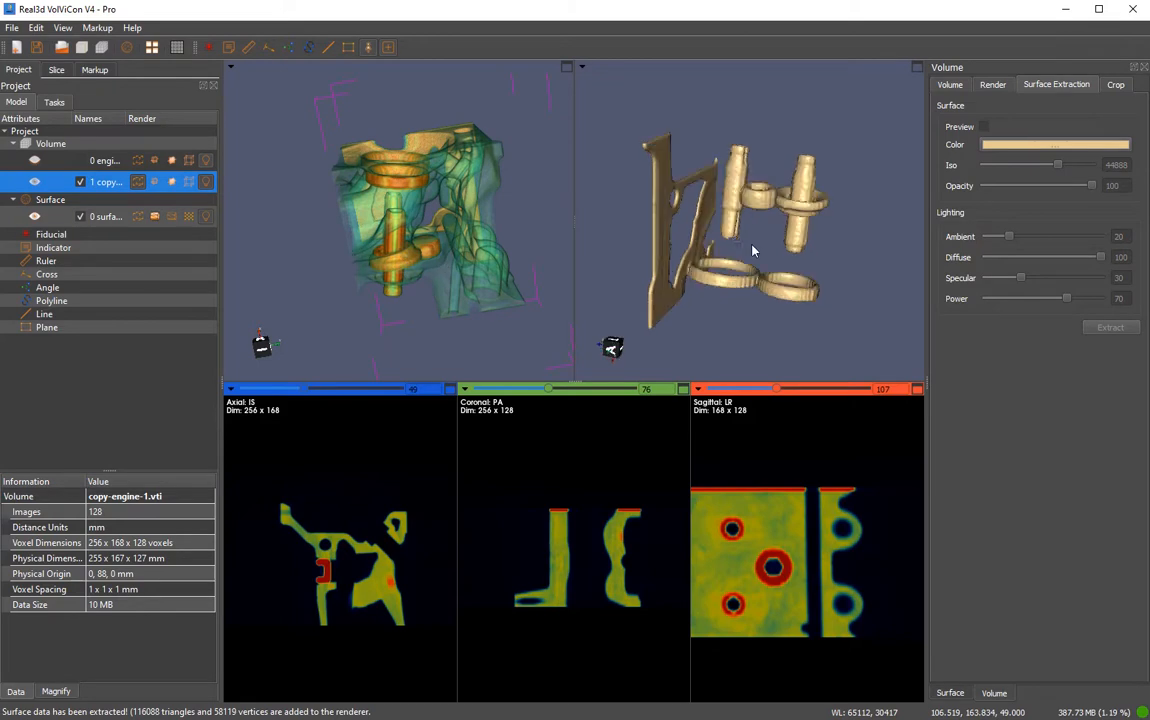
# Apply the Mark Unconnected Regions filter to the extracted surface and view the colored parts from another angle
pyautogui.rightClick(110, 221)
pyautogui.moveTo(200, 400)
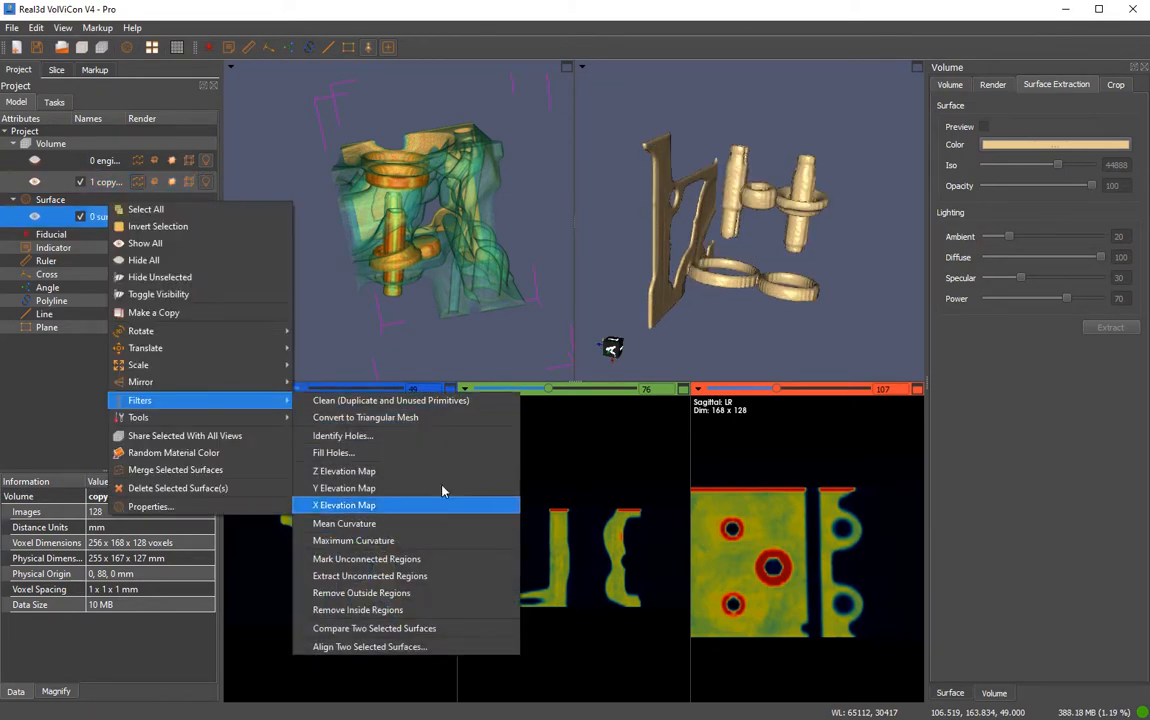
pyautogui.click(391, 560)
pyautogui.moveTo(672, 262); pyautogui.dragTo(549, 264)
# Extract the unconnected regions of the surface as separate meshes and hide the source surface
pyautogui.rightClick(110, 221)
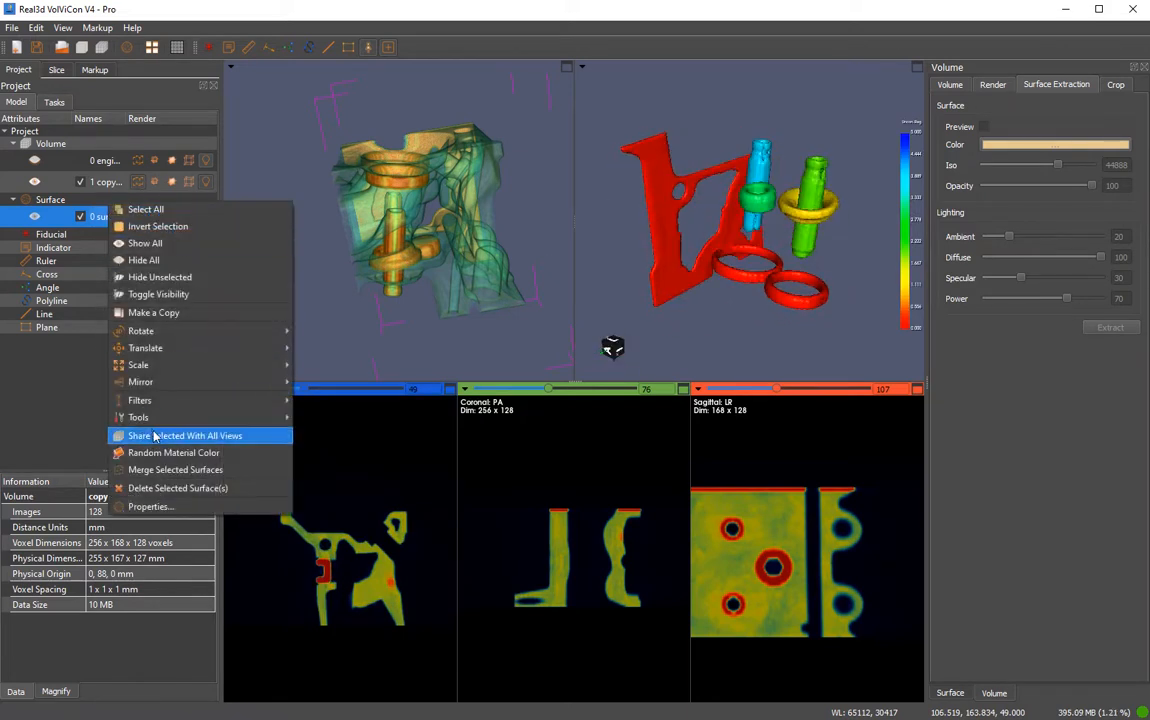
pyautogui.moveTo(241, 404)
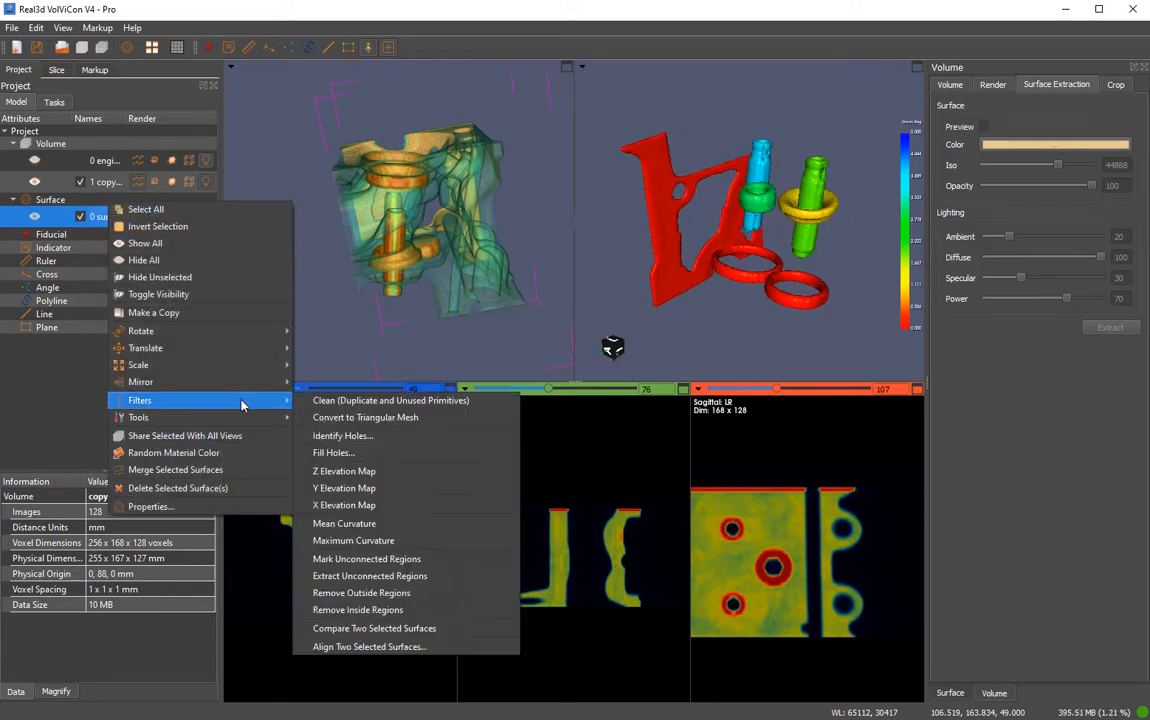
pyautogui.click(372, 577)
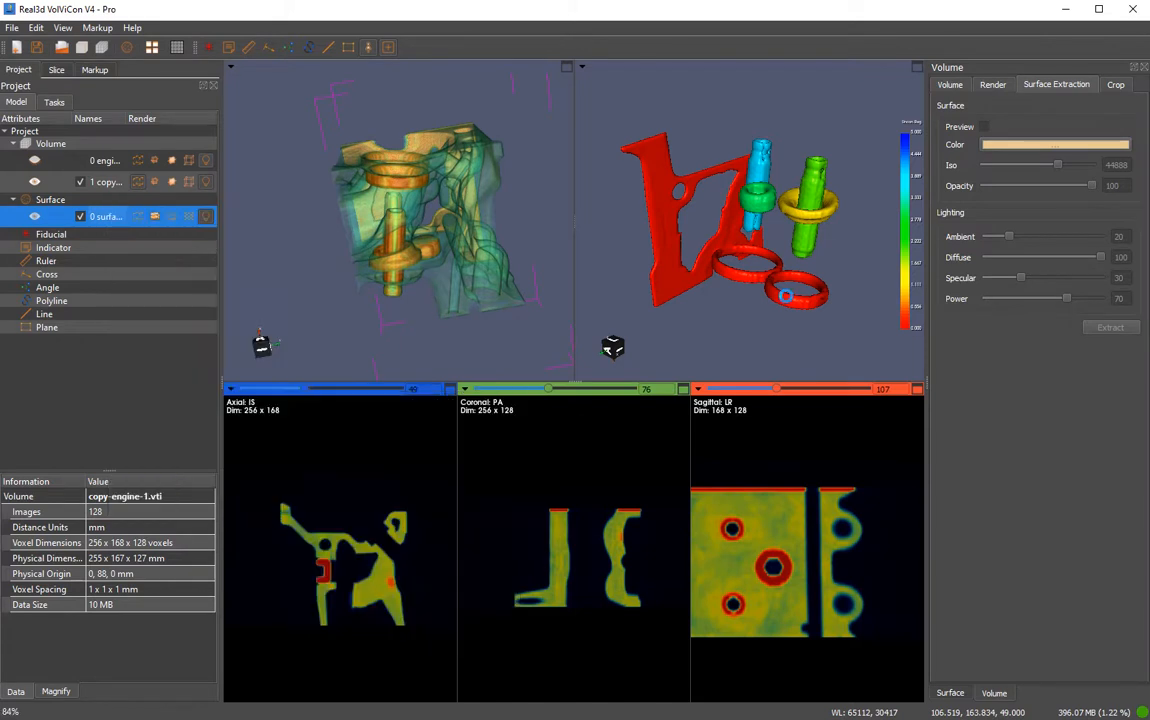
pyautogui.click(34, 217)
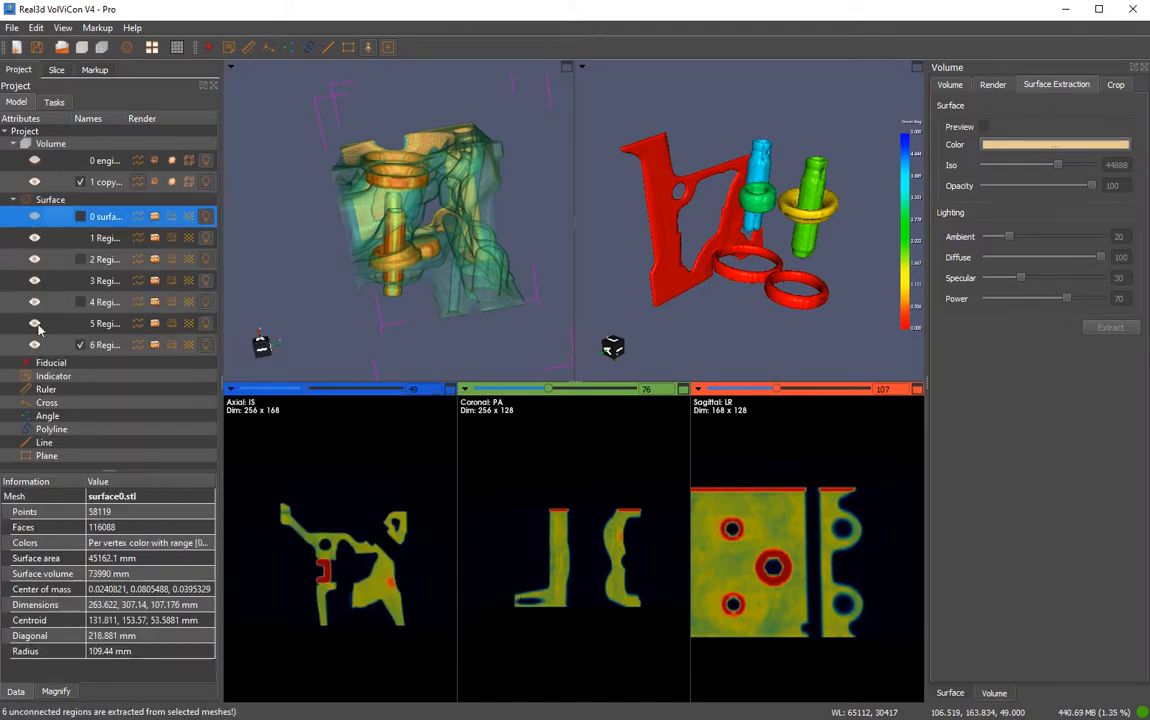
# Toggle the visibility of extracted regions 1 to 6 one after another and examine them in the 3D view
pyautogui.click(34, 239)
pyautogui.click(34, 260)
pyautogui.click(34, 282)
pyautogui.click(34, 302)
pyautogui.click(34, 323)
pyautogui.click(34, 344)
pyautogui.click(37, 324)
pyautogui.moveTo(738, 278); pyautogui.dragTo(736, 312)
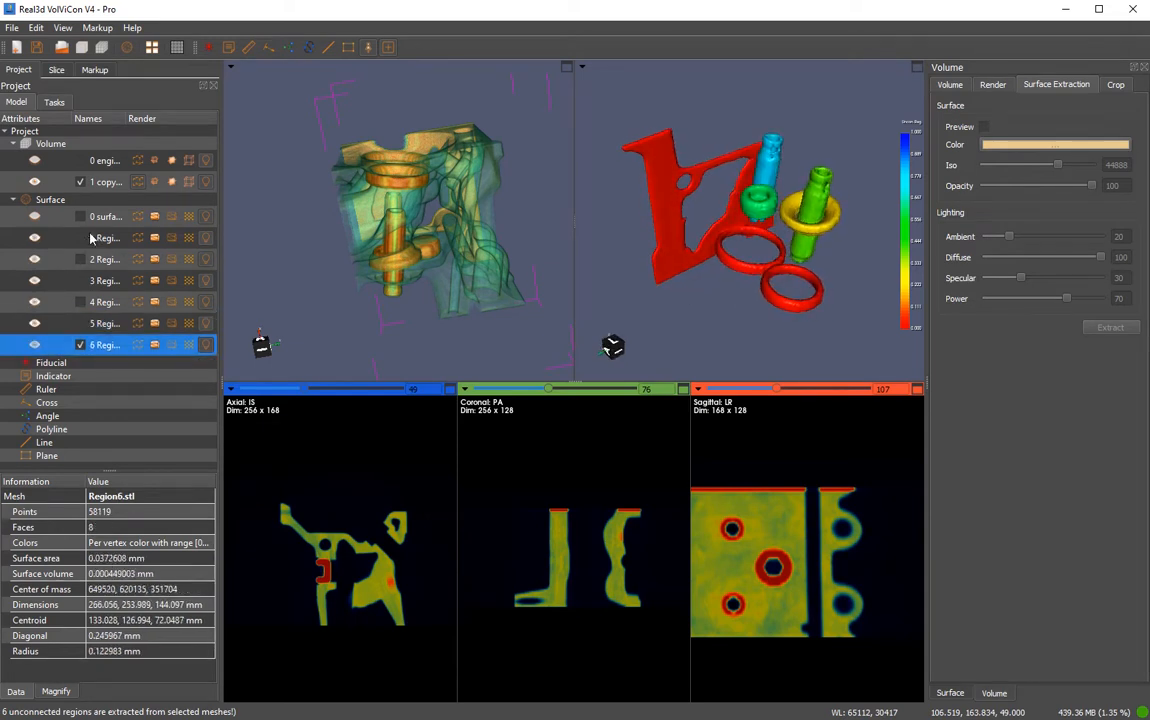
# Reselect the source surface instead of region 6 and run Identify Holes on it with a hole size of 1000.00
pyautogui.rightClick(90, 237)
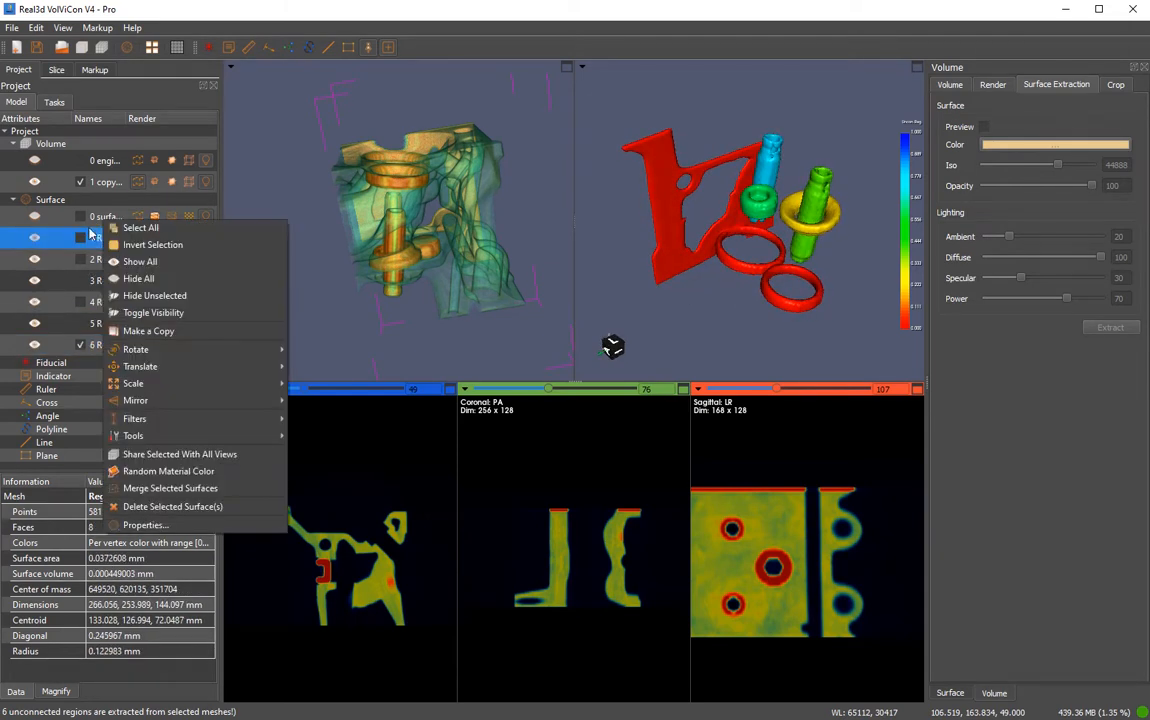
pyautogui.click(82, 348)
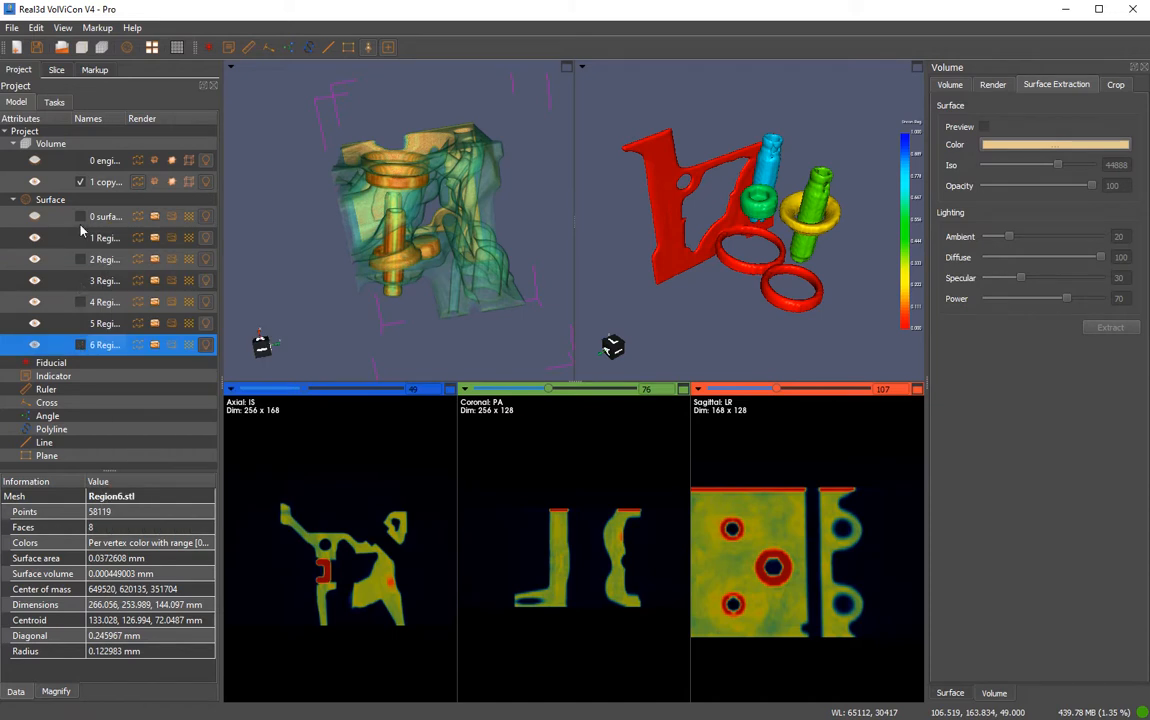
pyautogui.click(80, 216)
pyautogui.rightClick(97, 216)
pyautogui.click(93, 221)
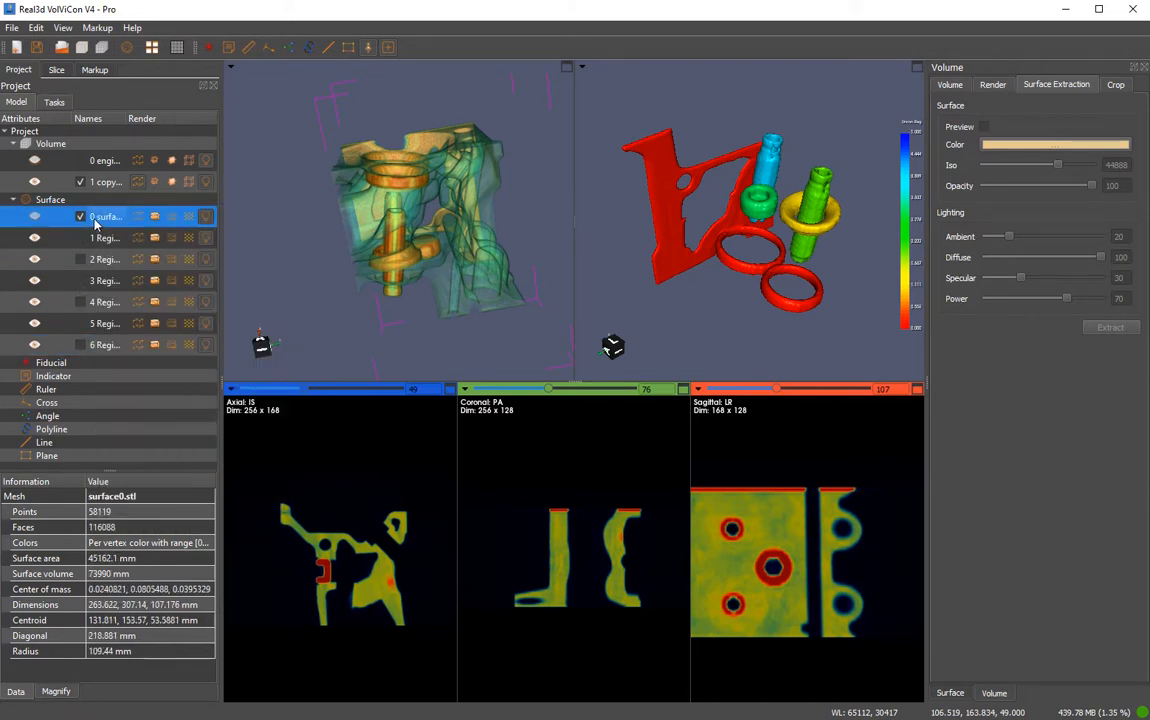
pyautogui.rightClick(98, 210)
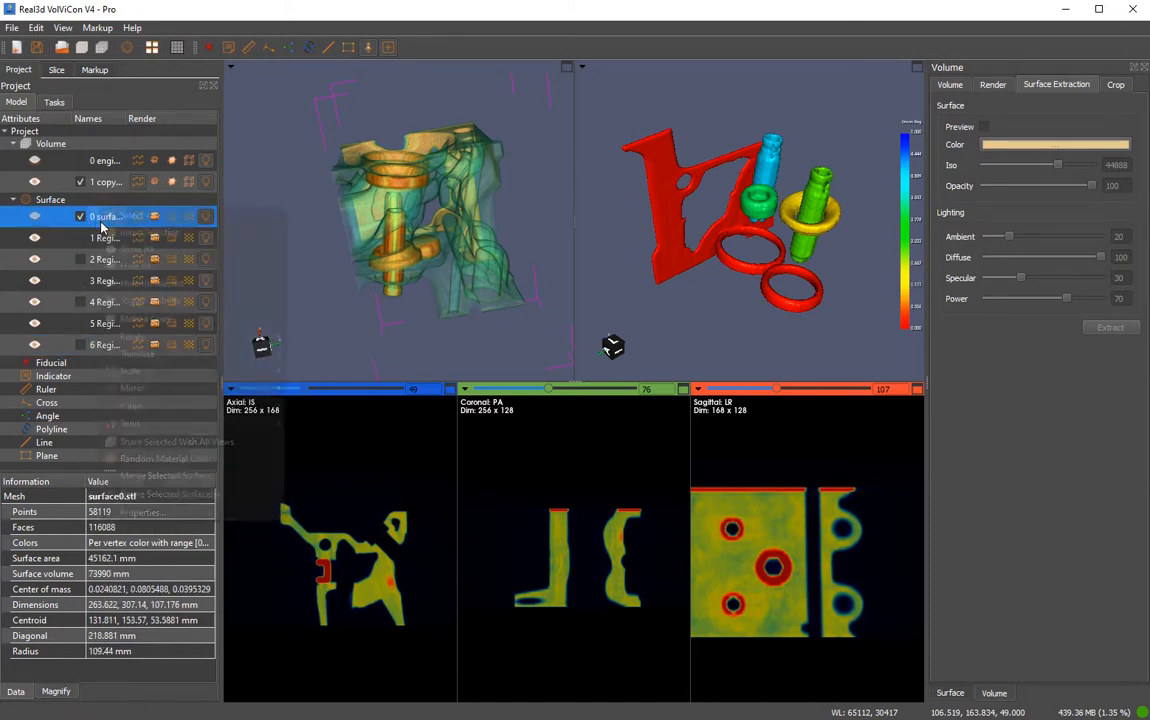
pyautogui.moveTo(246, 409)
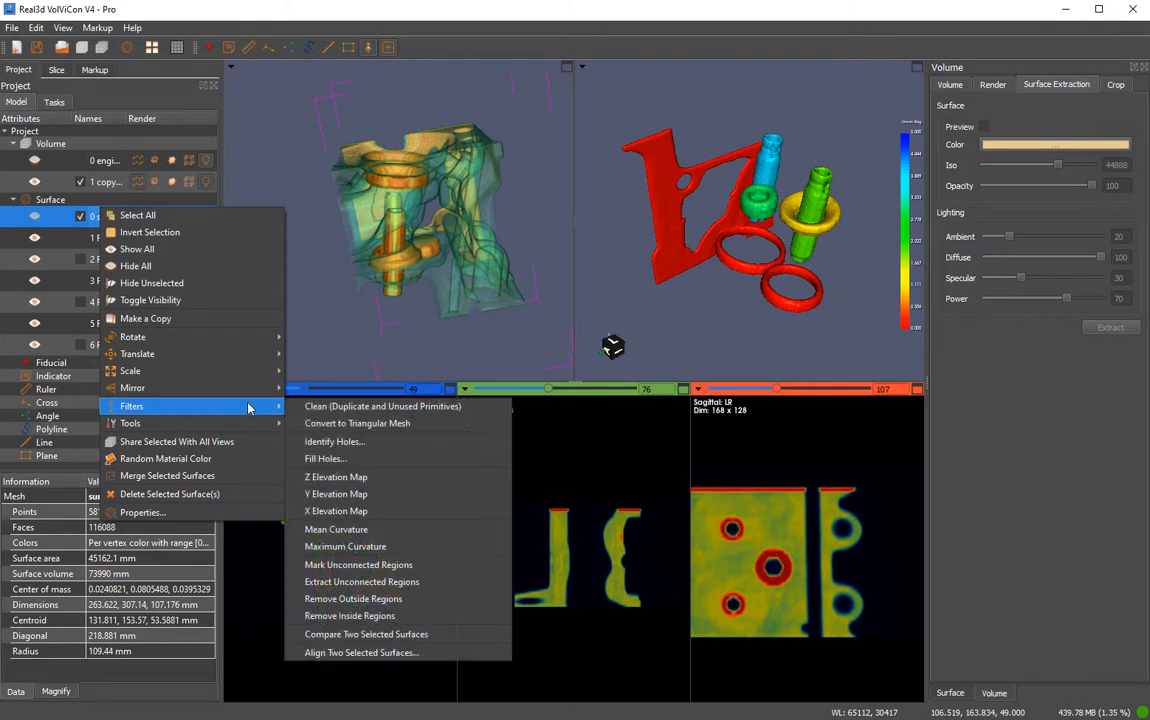
pyautogui.click(395, 442)
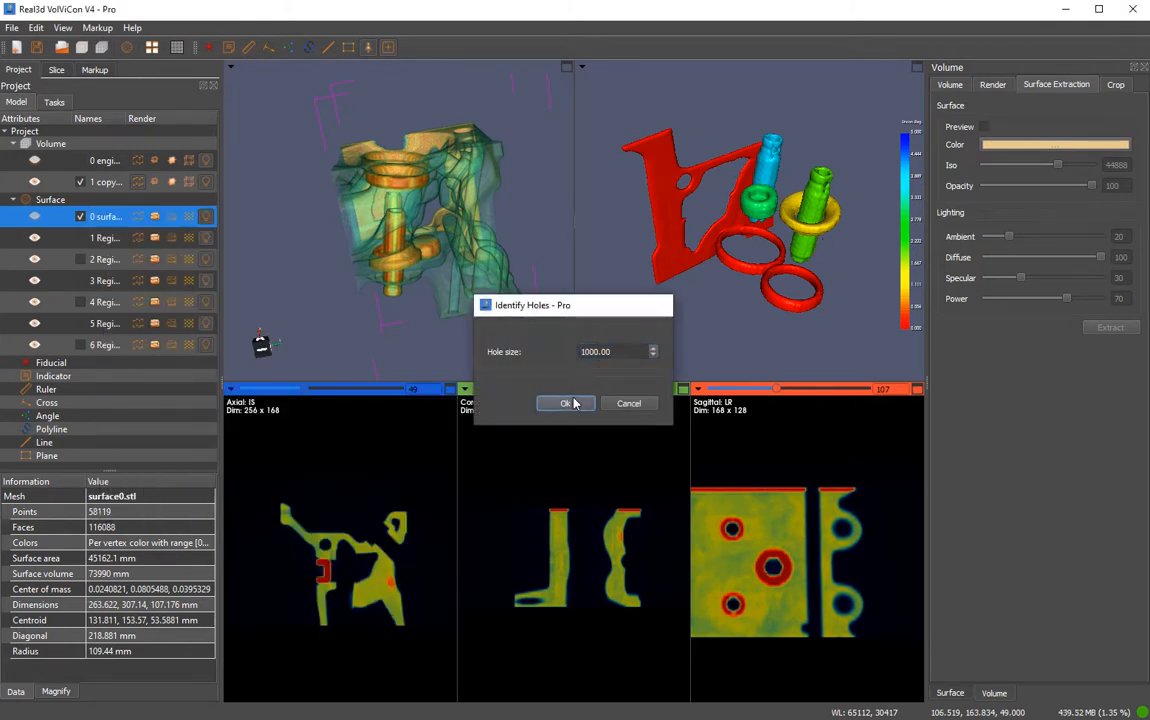
pyautogui.click(560, 402)
# Examine the surface up close for identified holes and toggle the visibility of the holes mesh
pyautogui.moveTo(703, 263); pyautogui.dragTo(700, 145)
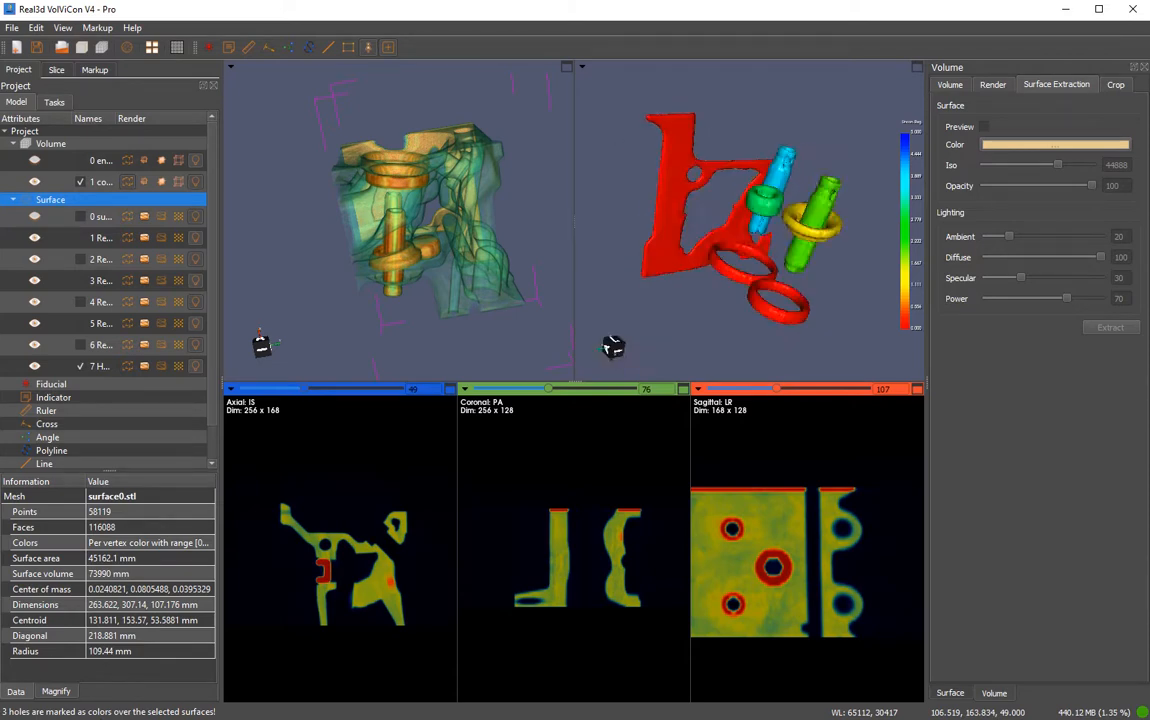
pyautogui.scroll(2, 729, 193)
pyautogui.scroll(-1, 92, 300)
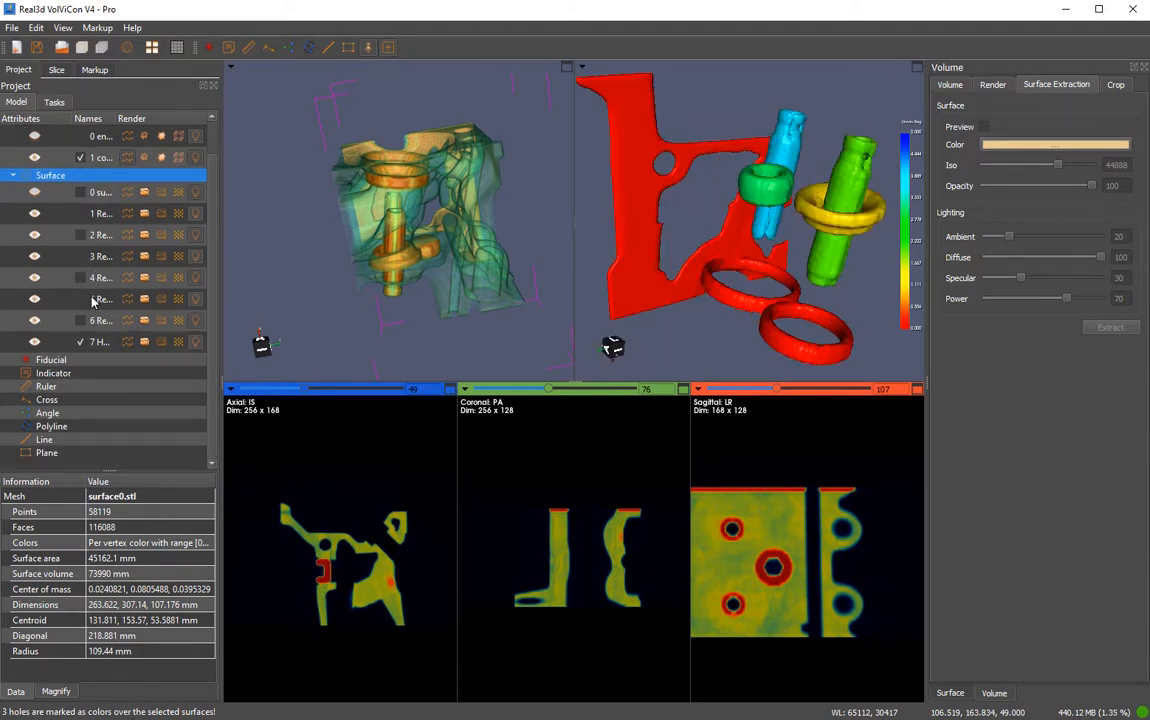
pyautogui.click(35, 342)
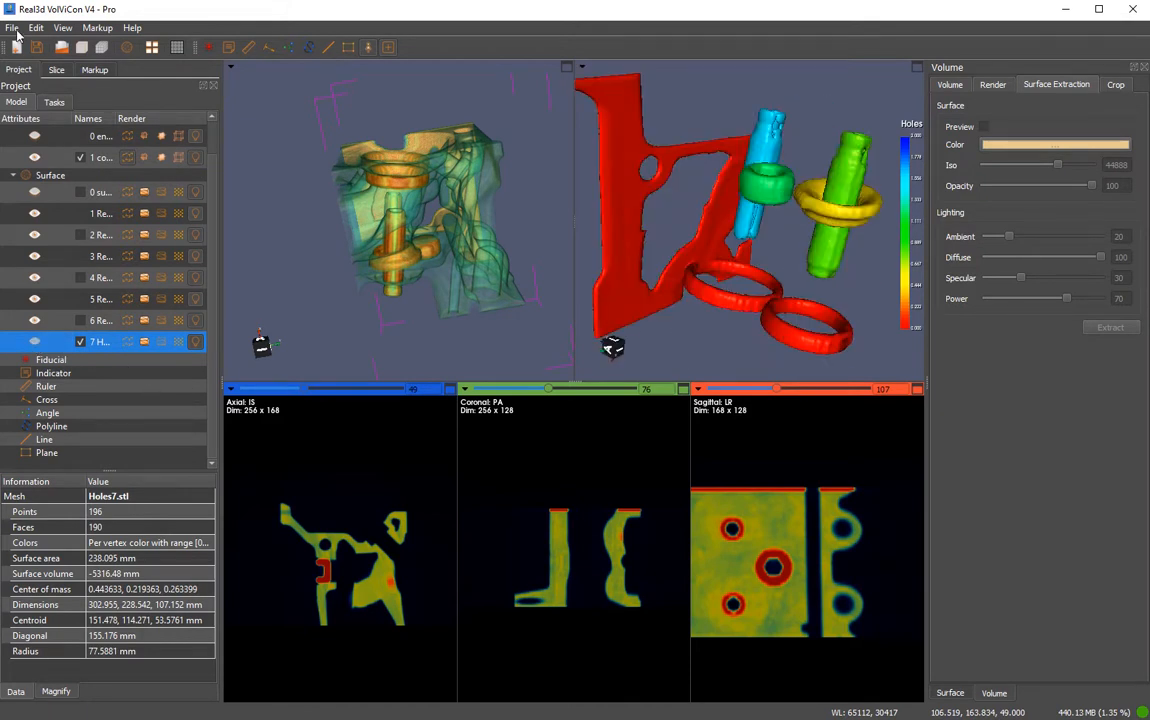
# Create a ruler about 103 mm long between the part's upper and lower edges in the sagittal view
pyautogui.rightClick(69, 389)
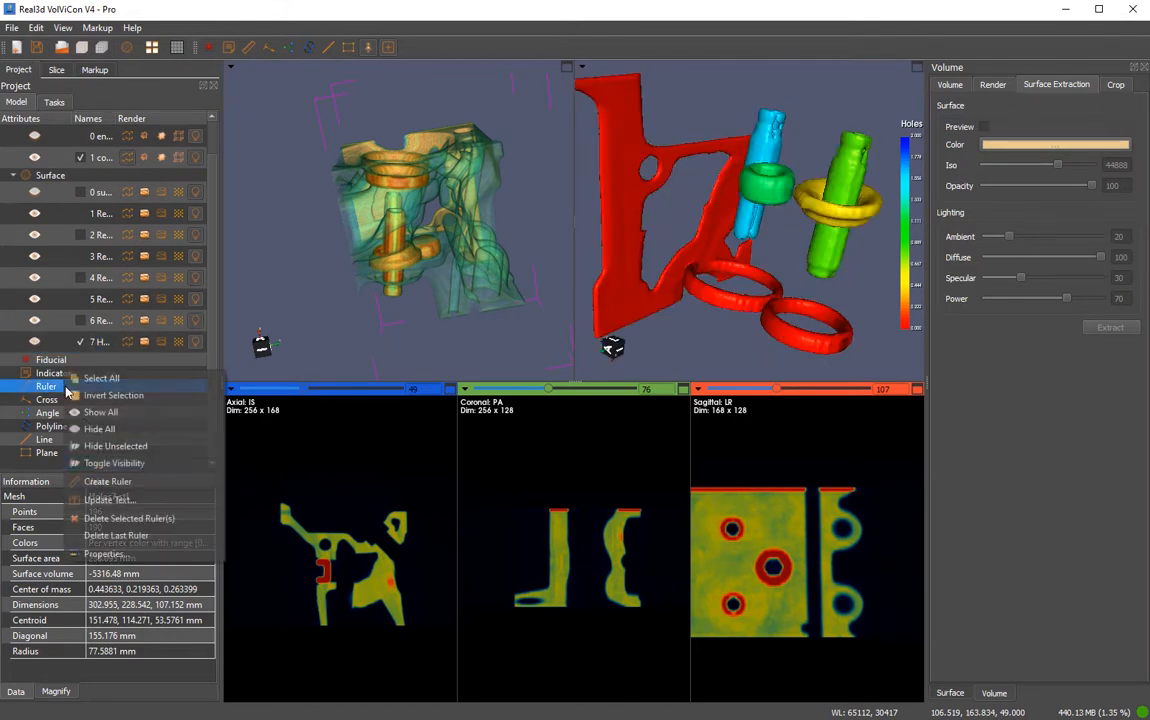
pyautogui.click(282, 211)
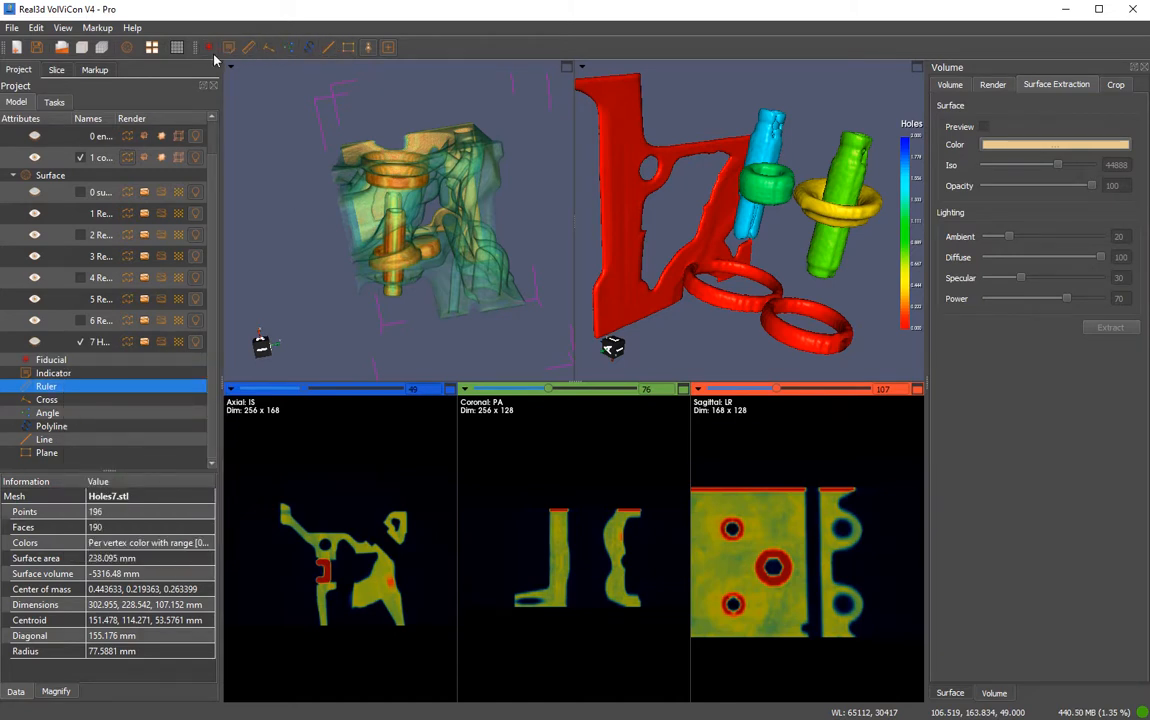
pyautogui.click(248, 50)
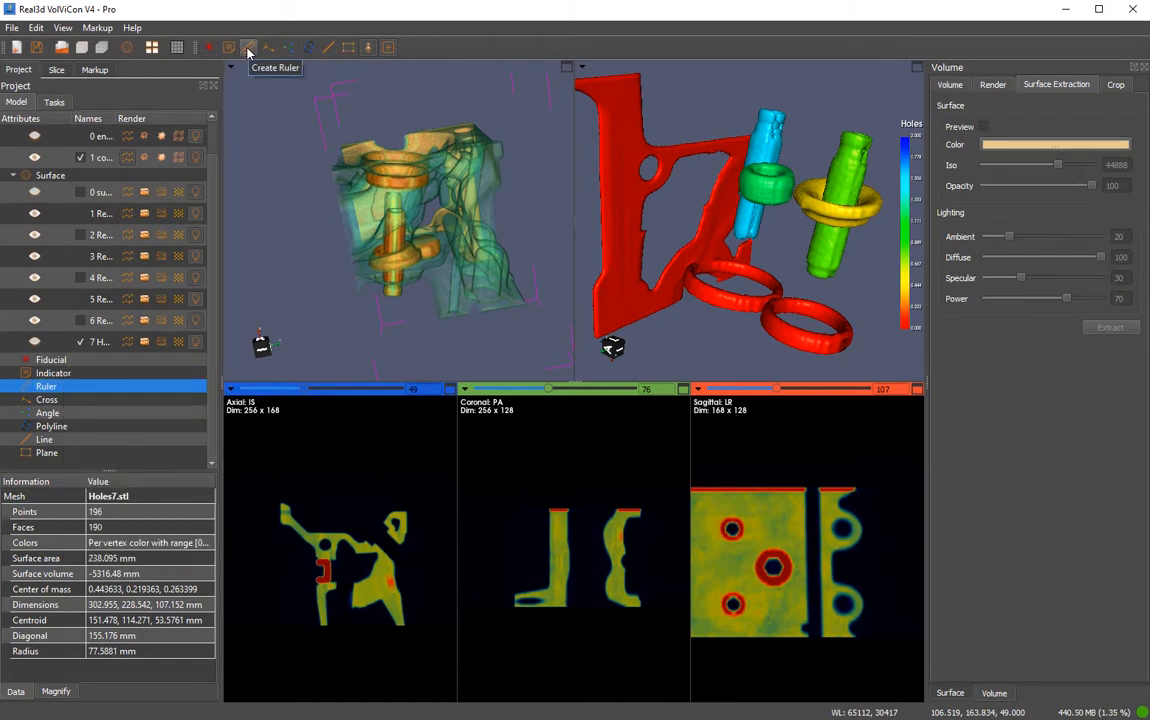
pyautogui.click(782, 491)
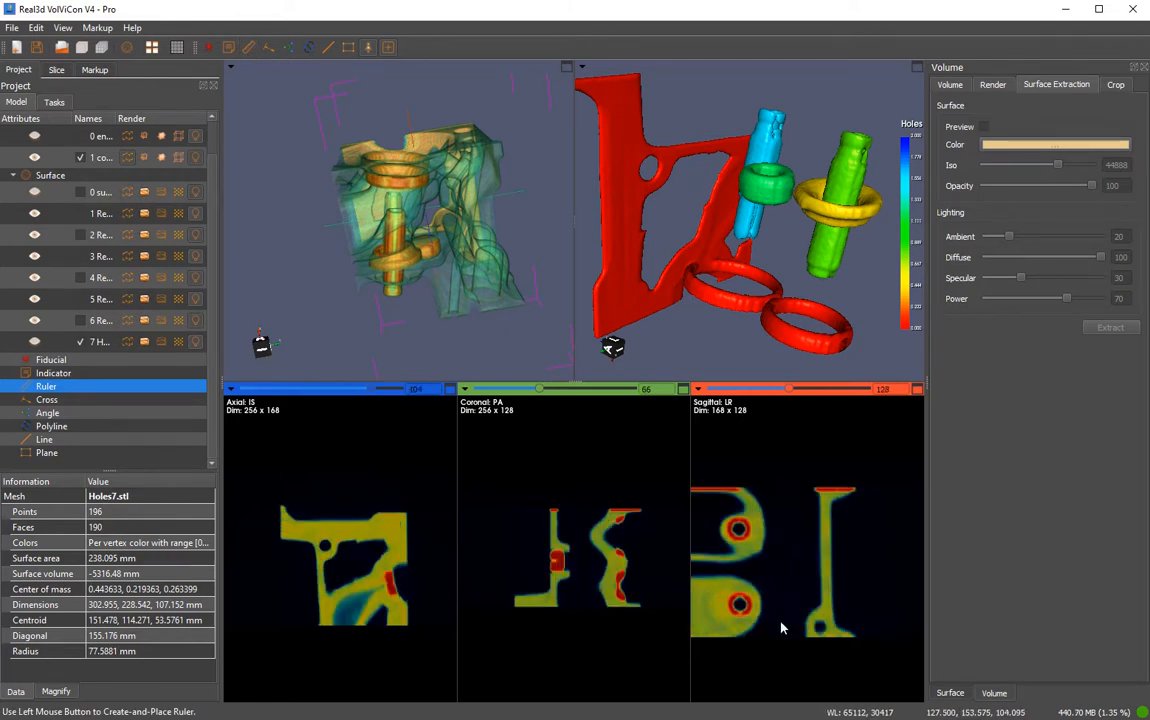
pyautogui.click(782, 638)
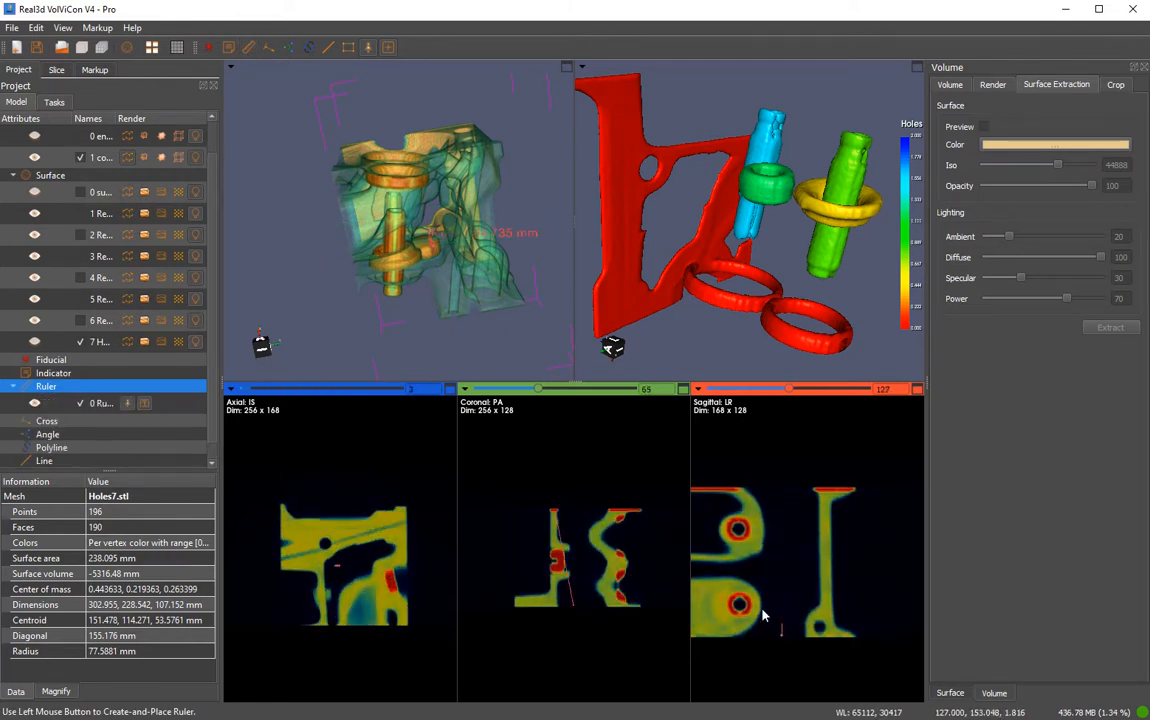
pyautogui.scroll(-5, 762, 598)
pyautogui.moveTo(782, 638)
pyautogui.mouseDown()
pyautogui.moveTo(770, 640)
pyautogui.moveTo(796, 632)
pyautogui.moveTo(781, 637)
pyautogui.mouseUp()
pyautogui.moveTo(784, 643)
pyautogui.mouseDown()
pyautogui.moveTo(703, 626)
pyautogui.moveTo(803, 631)
pyautogui.moveTo(708, 631)
pyautogui.moveTo(775, 640)
pyautogui.mouseUp()
# Reposition the ruler's endpoints in the sagittal, coronal and 3D views so that it spans about 105.4 mm
pyautogui.scroll(-13, 788, 576)
pyautogui.scroll(-7, 788, 578)
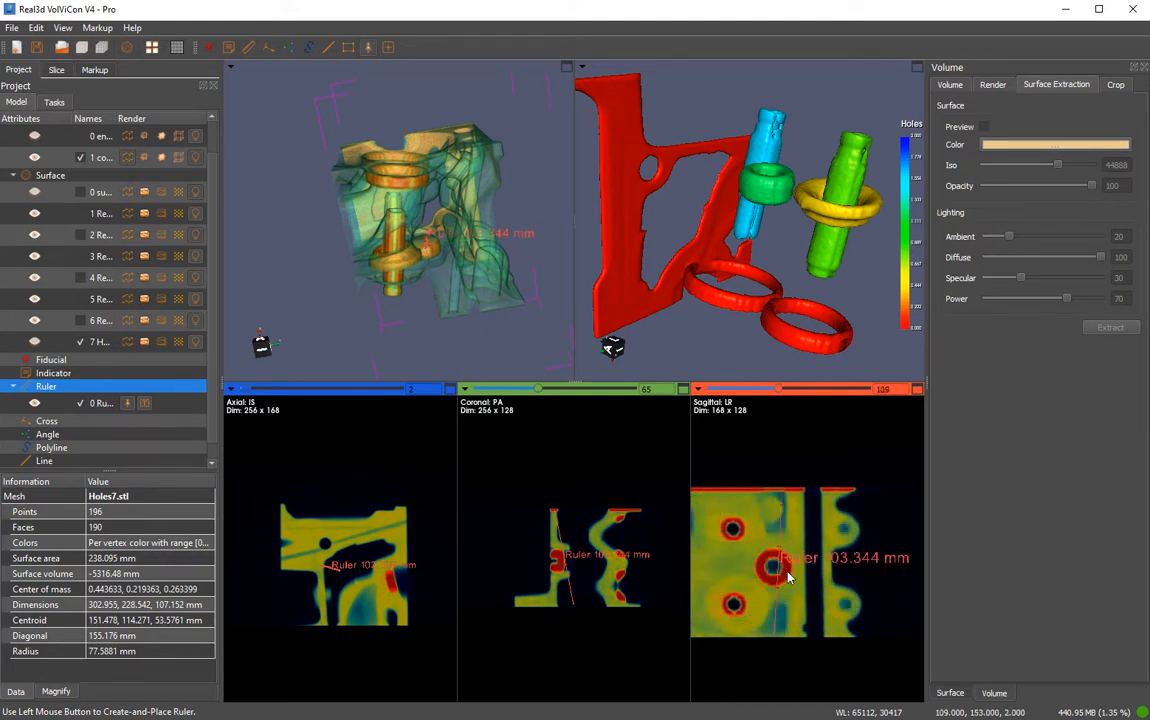
pyautogui.moveTo(785, 498); pyautogui.dragTo(783, 494)
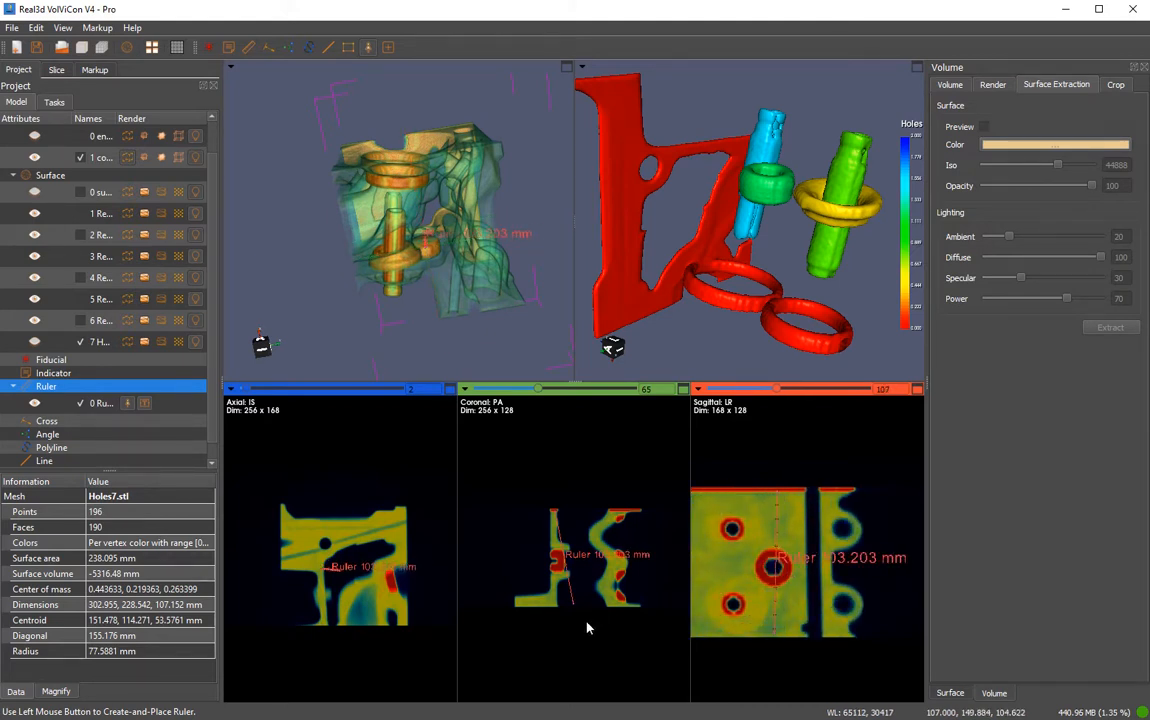
pyautogui.moveTo(575, 610); pyautogui.dragTo(557, 615)
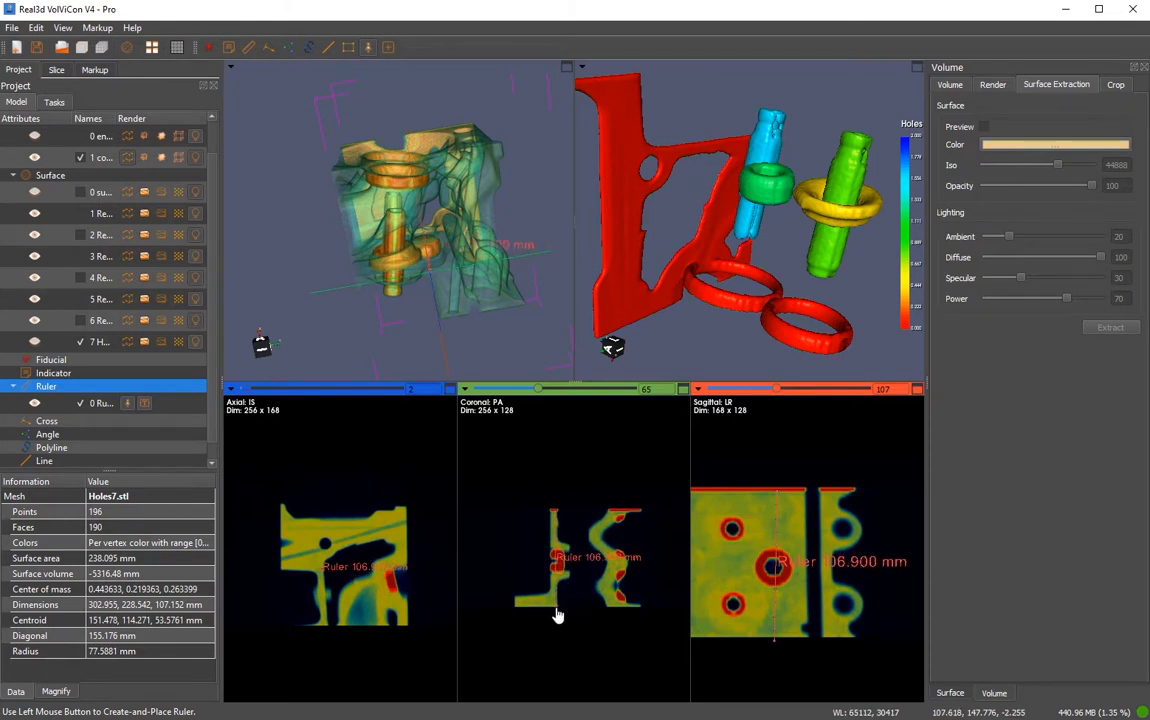
pyautogui.moveTo(779, 493); pyautogui.dragTo(777, 499)
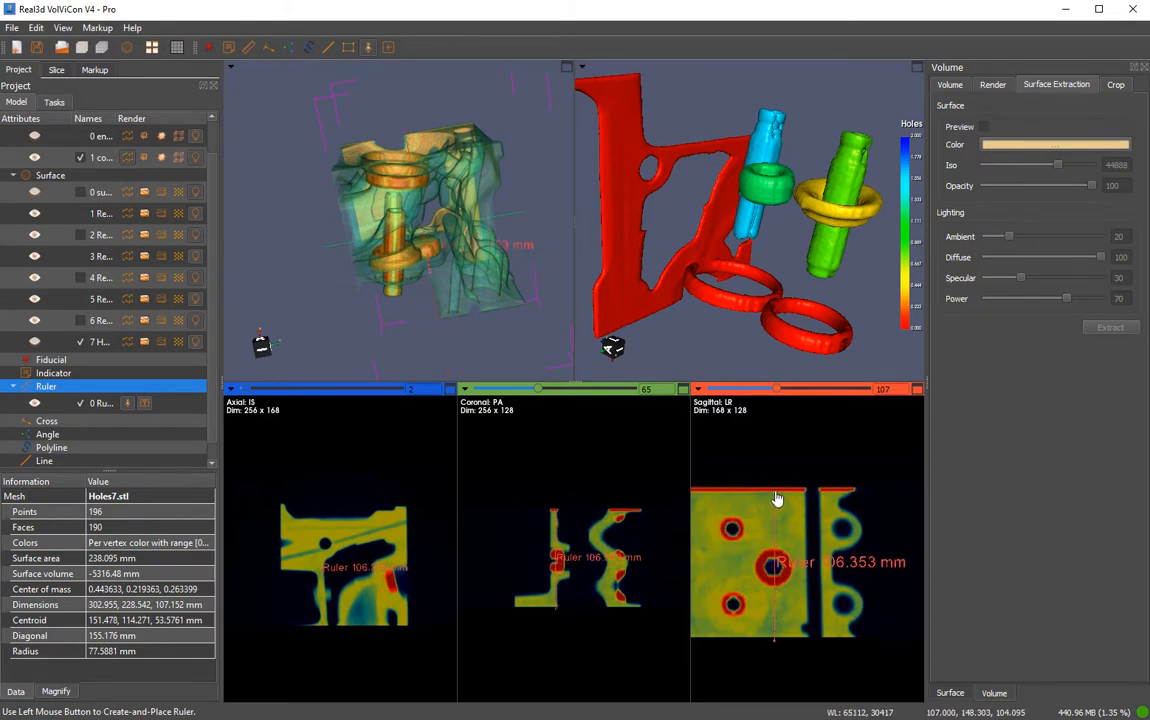
pyautogui.moveTo(321, 283)
pyautogui.mouseDown()
pyautogui.moveTo(332, 253)
pyautogui.moveTo(342, 284)
pyautogui.mouseUp()
pyautogui.moveTo(447, 278)
pyautogui.mouseDown()
pyautogui.moveTo(463, 271)
pyautogui.moveTo(447, 272)
pyautogui.mouseUp()
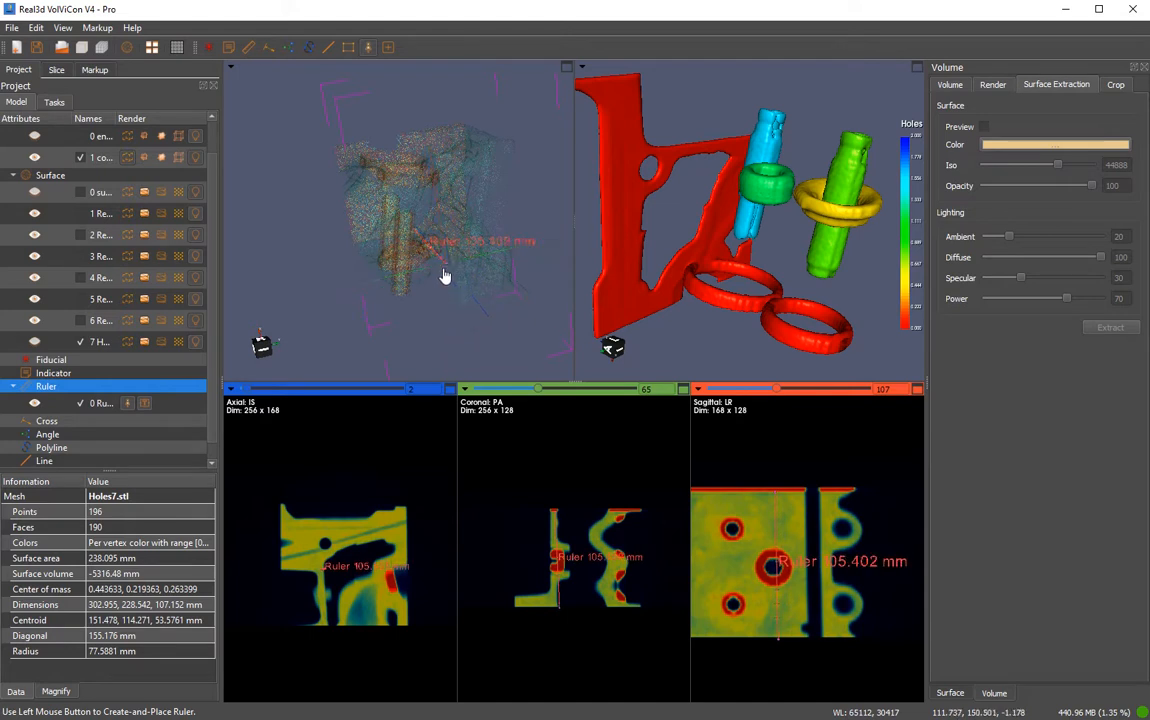
# Save the project as engine_testing in the test folder in VolViCon Project format
pyautogui.click(12, 28)
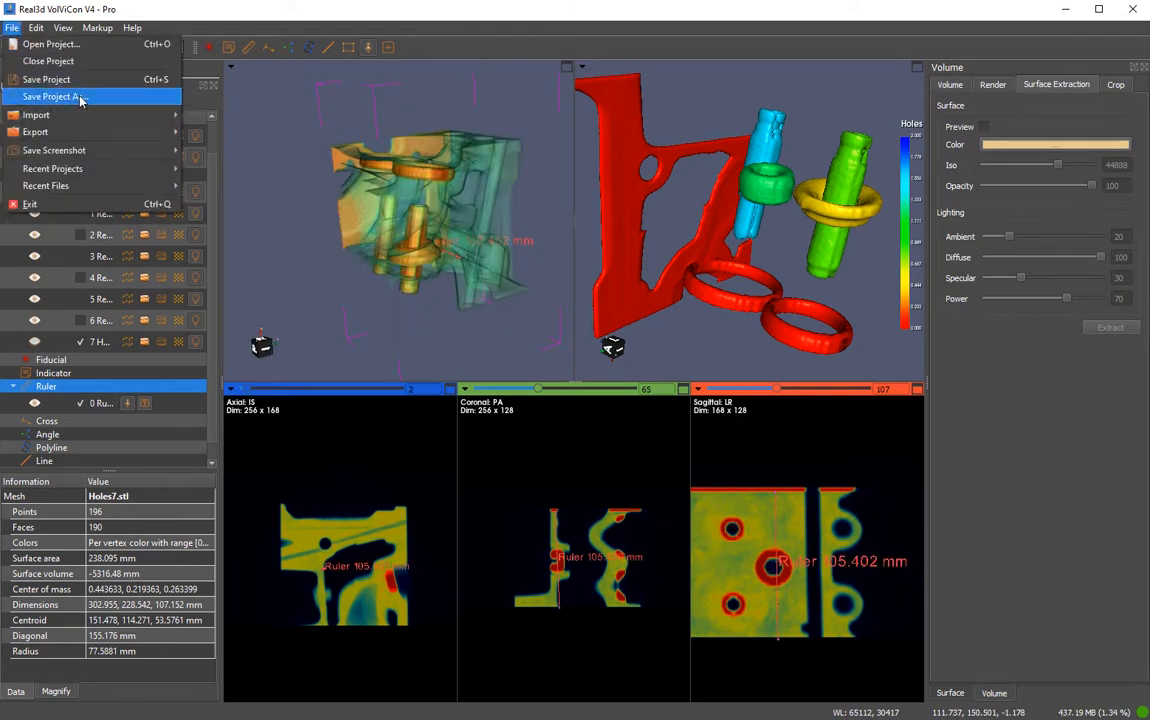
pyautogui.click(60, 96)
pyautogui.write('engine_testing')
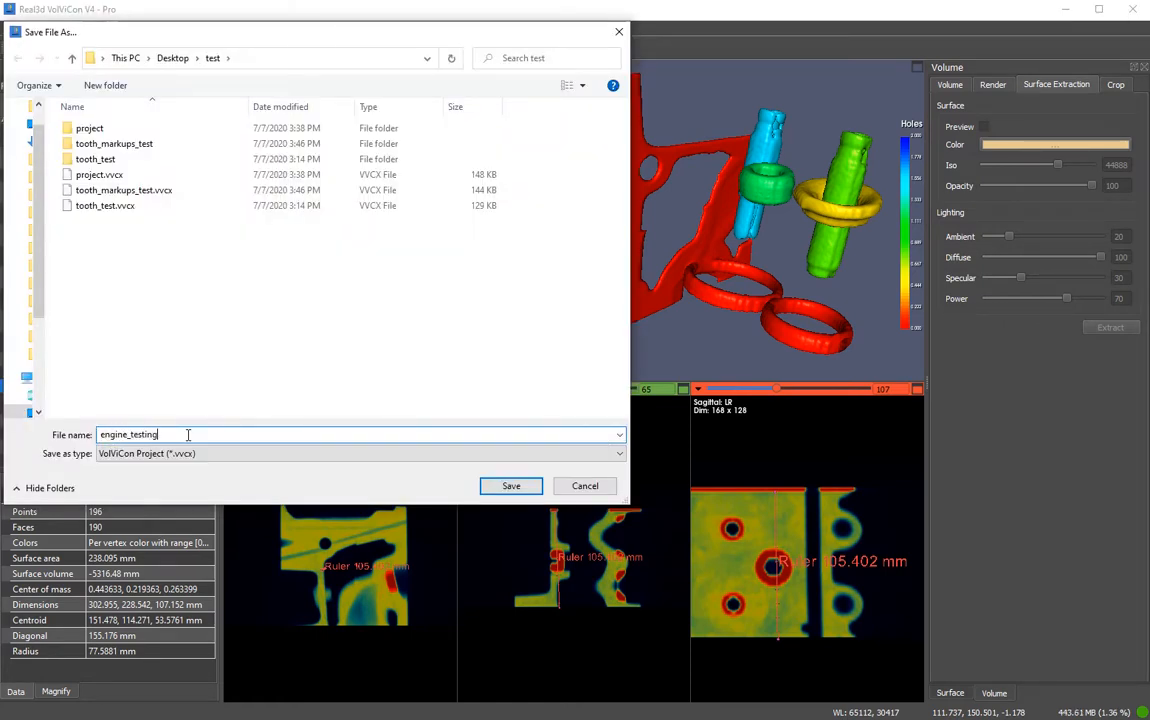
pyautogui.click(511, 487)
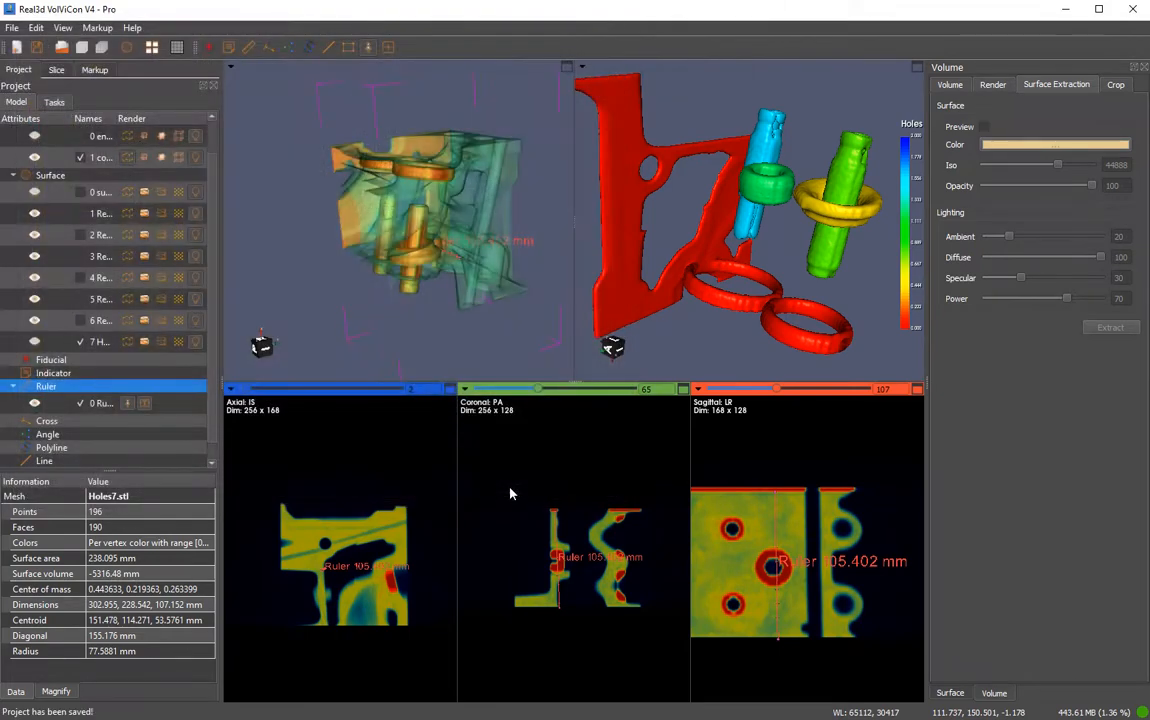
# Close the current project and reopen it from engine_testing.vvcx in the test folder
pyautogui.click(11, 27)
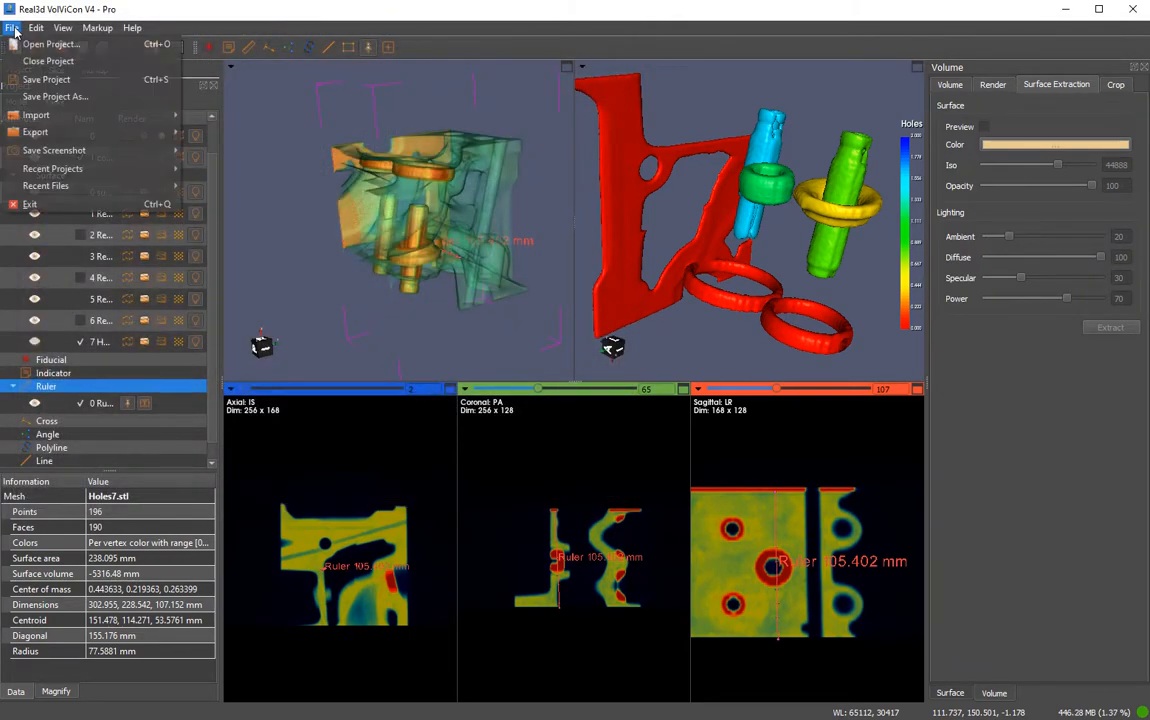
pyautogui.click(72, 58)
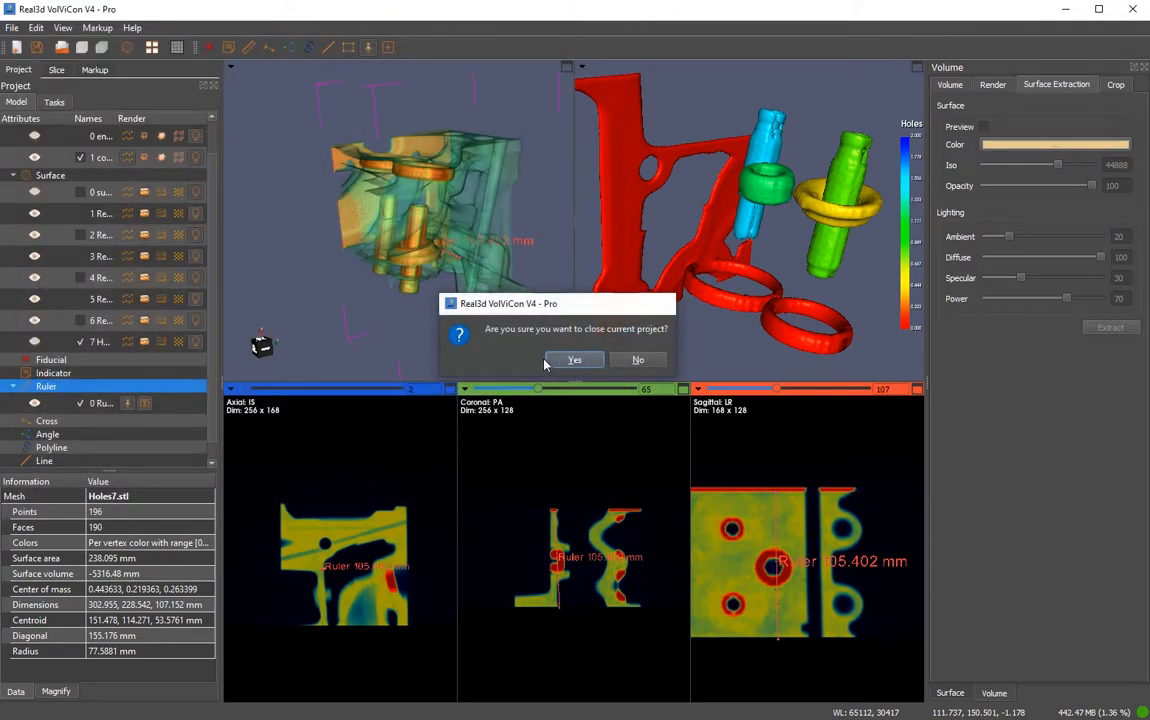
pyautogui.click(555, 361)
pyautogui.click(12, 27)
pyautogui.click(45, 44)
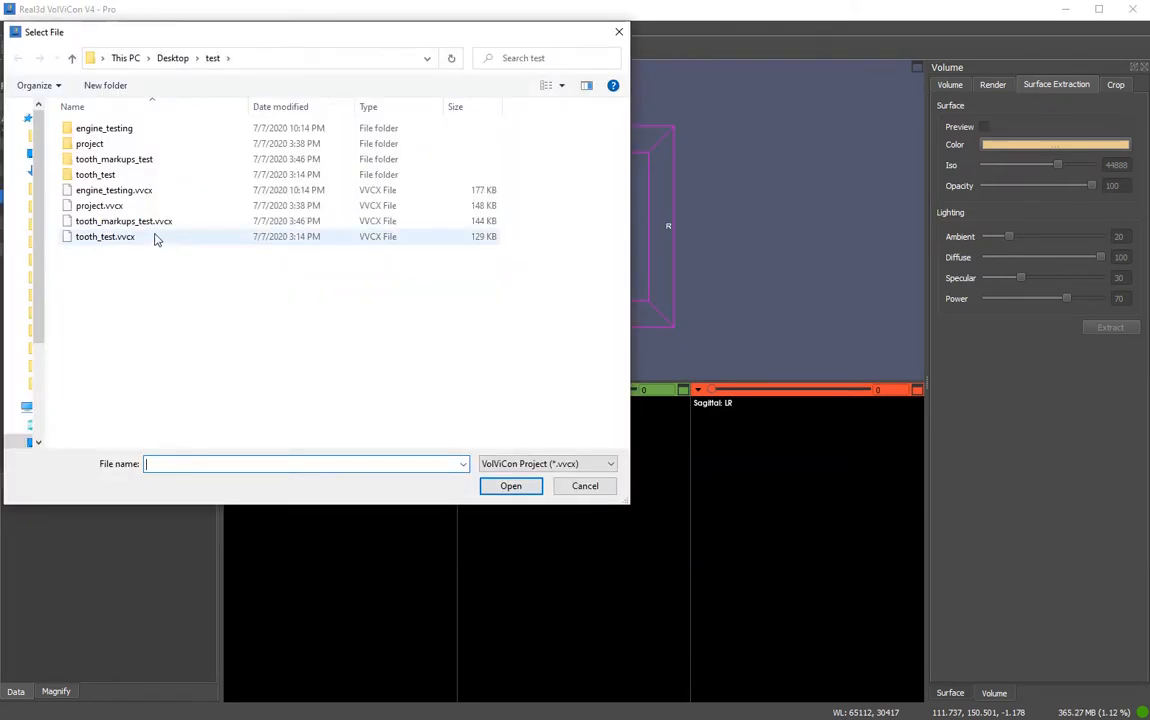
pyautogui.click(125, 190)
pyautogui.click(510, 487)
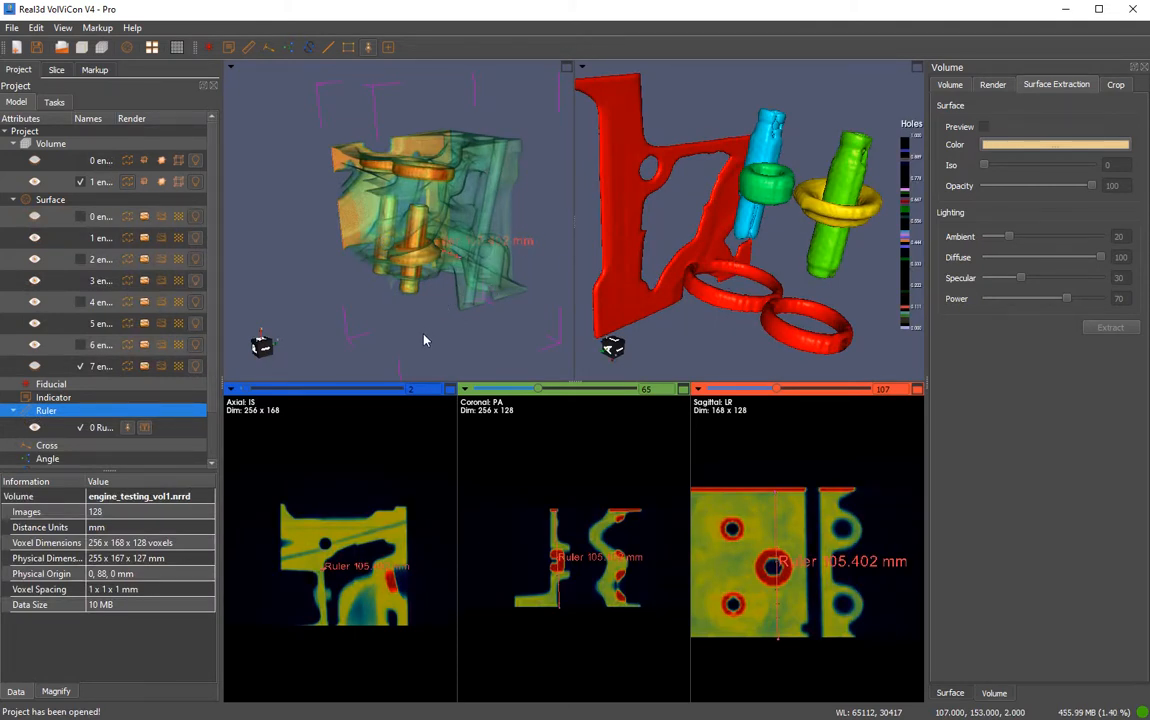
# Select all surface meshes of the reopened project
pyautogui.moveTo(678, 300); pyautogui.dragTo(690, 275)
pyautogui.scroll(-2, 717, 298)
pyautogui.moveTo(480, 262); pyautogui.dragTo(585, 290)
pyautogui.click(97, 258)
pyautogui.click(110, 237)
pyautogui.moveTo(405, 258); pyautogui.dragTo(449, 271)
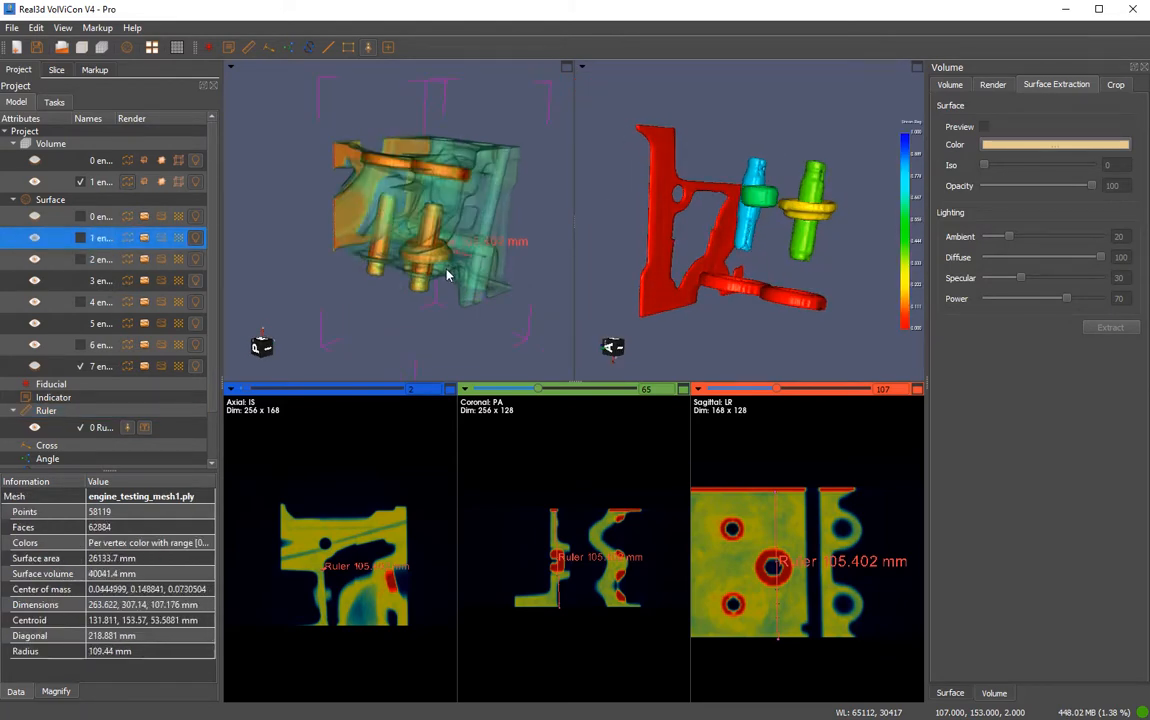
pyautogui.rightClick(105, 248)
pyautogui.click(120, 258)
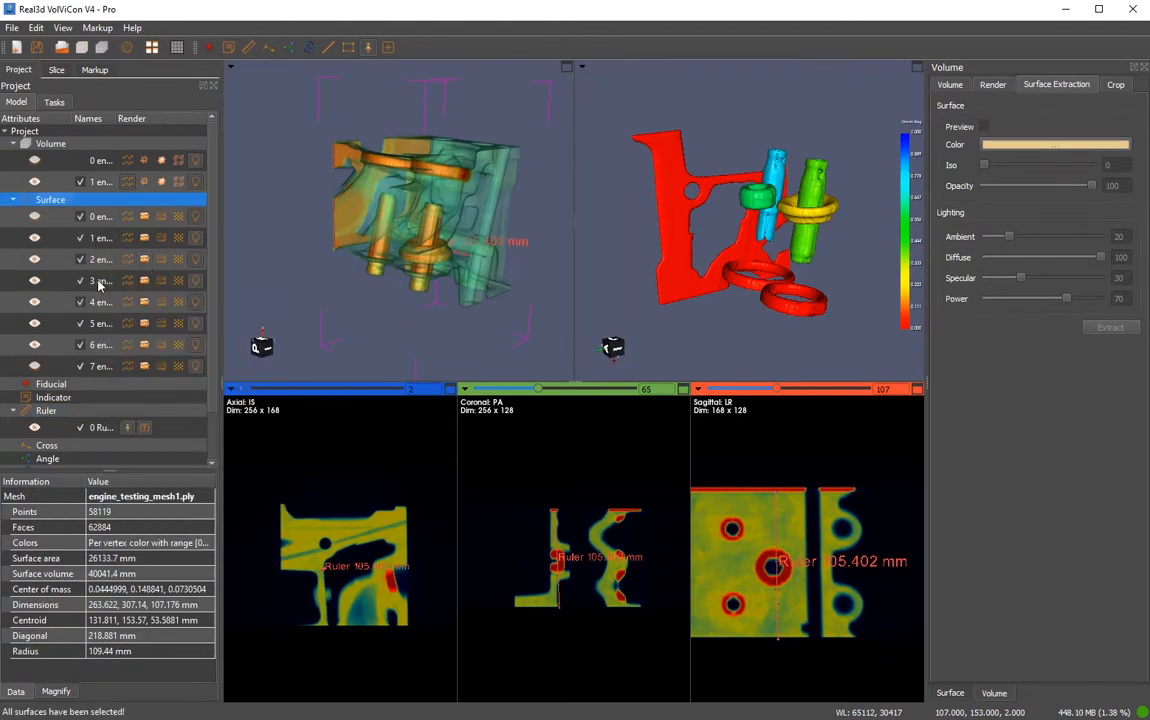
# Start exporting the selected surfaces and create a destination folder named meshes inside the test folder
pyautogui.click(12, 27)
pyautogui.moveTo(100, 132)
pyautogui.click(222, 185)
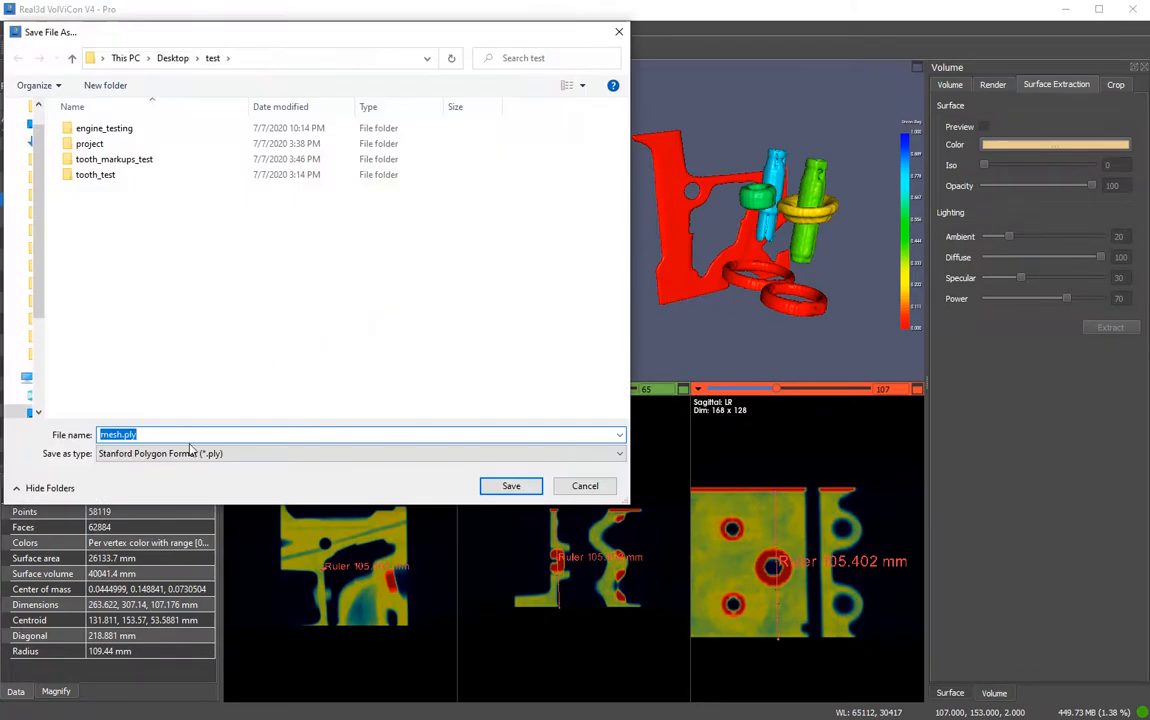
pyautogui.rightClick(206, 311)
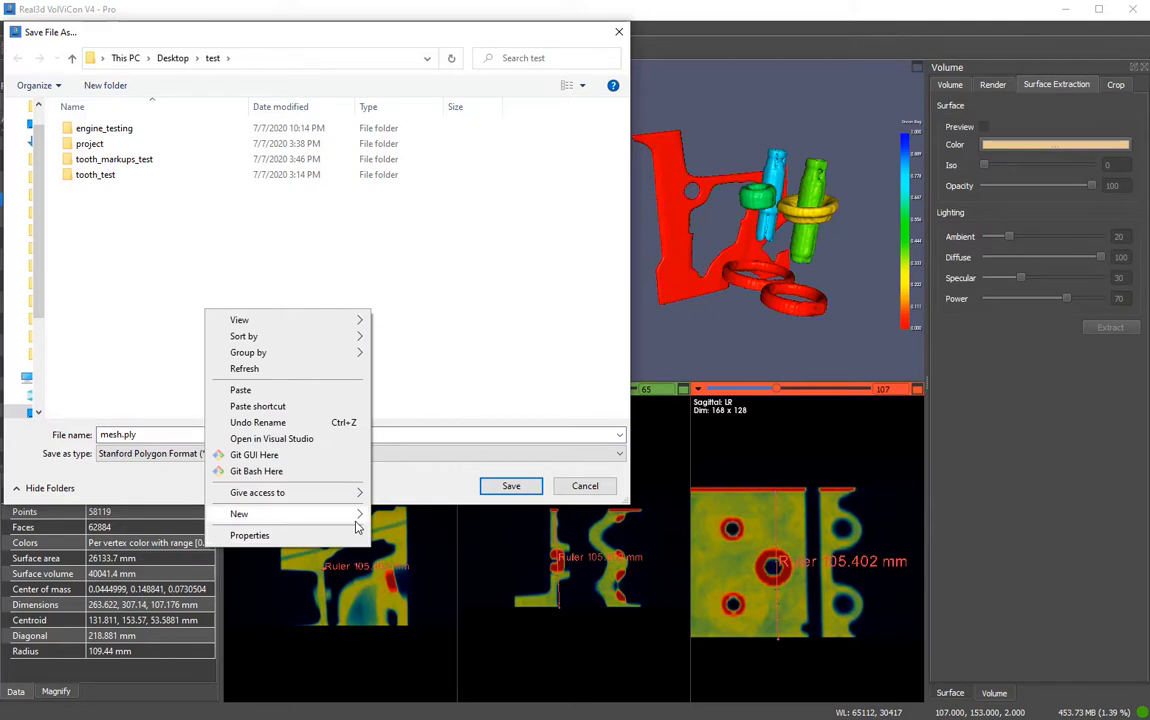
pyautogui.moveTo(300, 513)
pyautogui.click(404, 264)
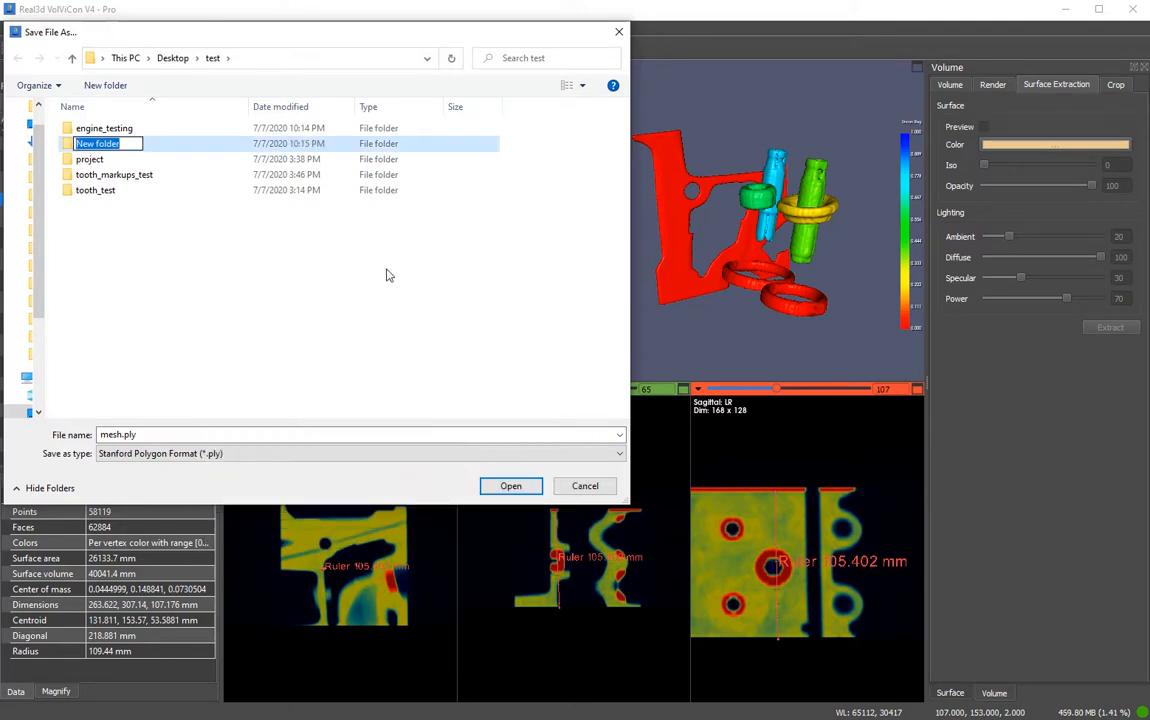
pyautogui.write('meshes')
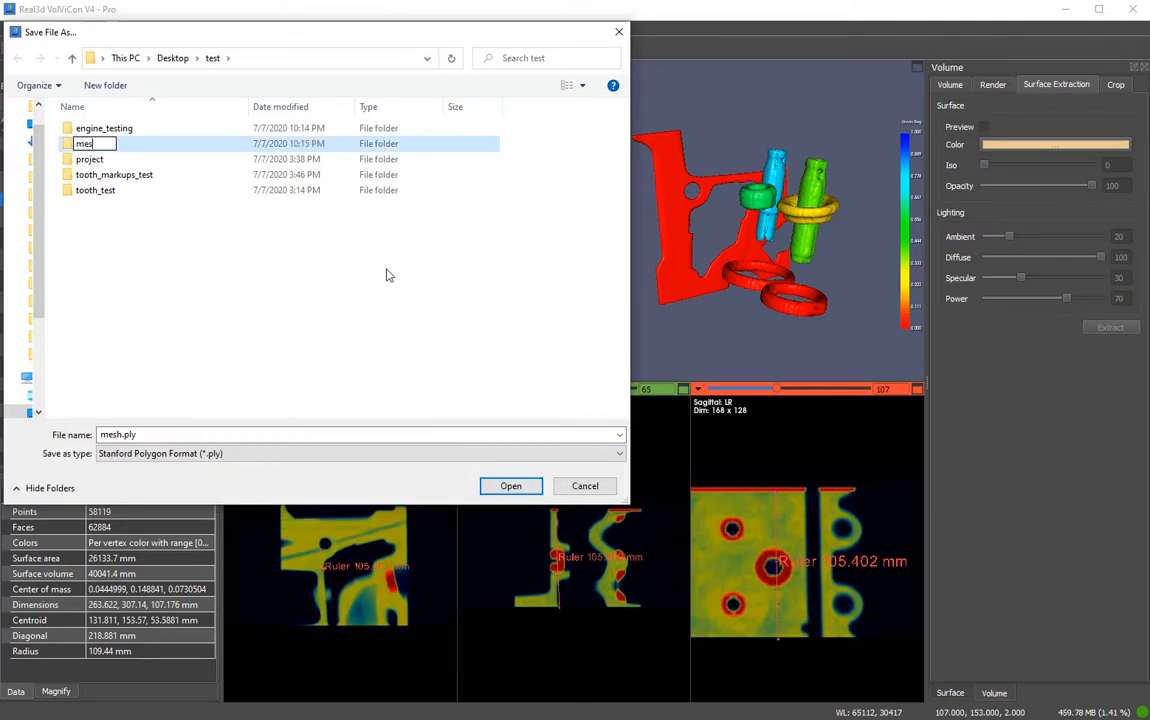
pyautogui.press('Return')
pyautogui.press('Return')
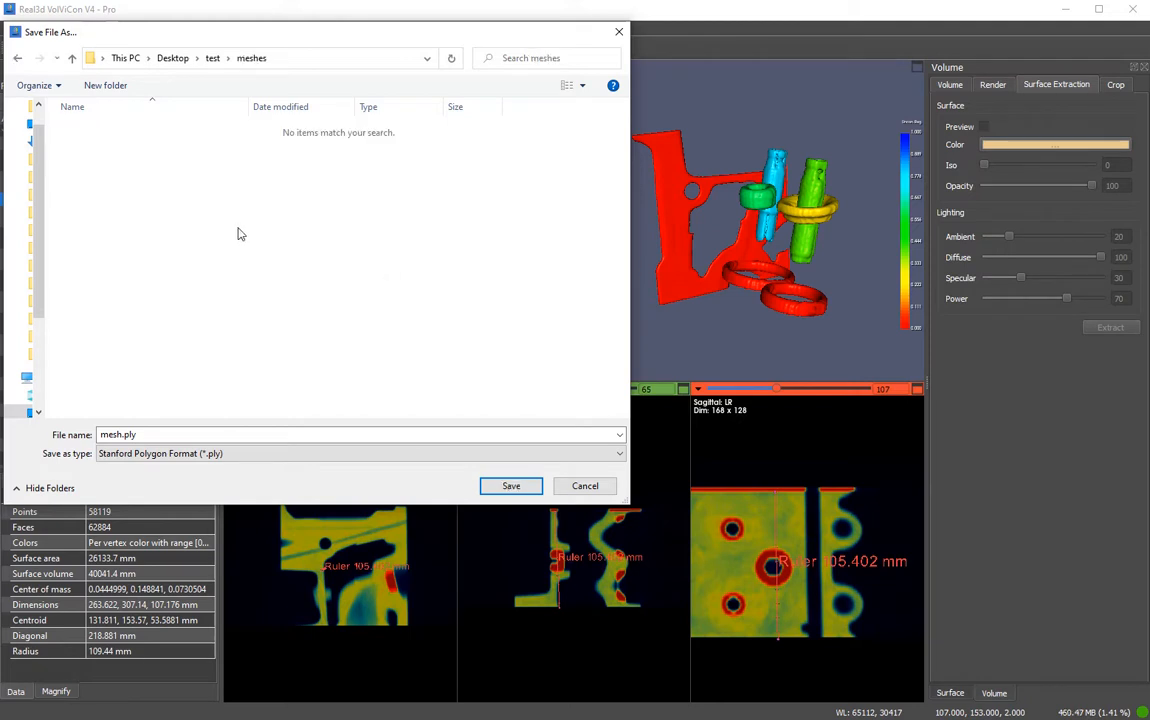
# Export the selected surfaces in Stereolithography (*.stl) format under the file name mesh.stl
pyautogui.click(241, 455)
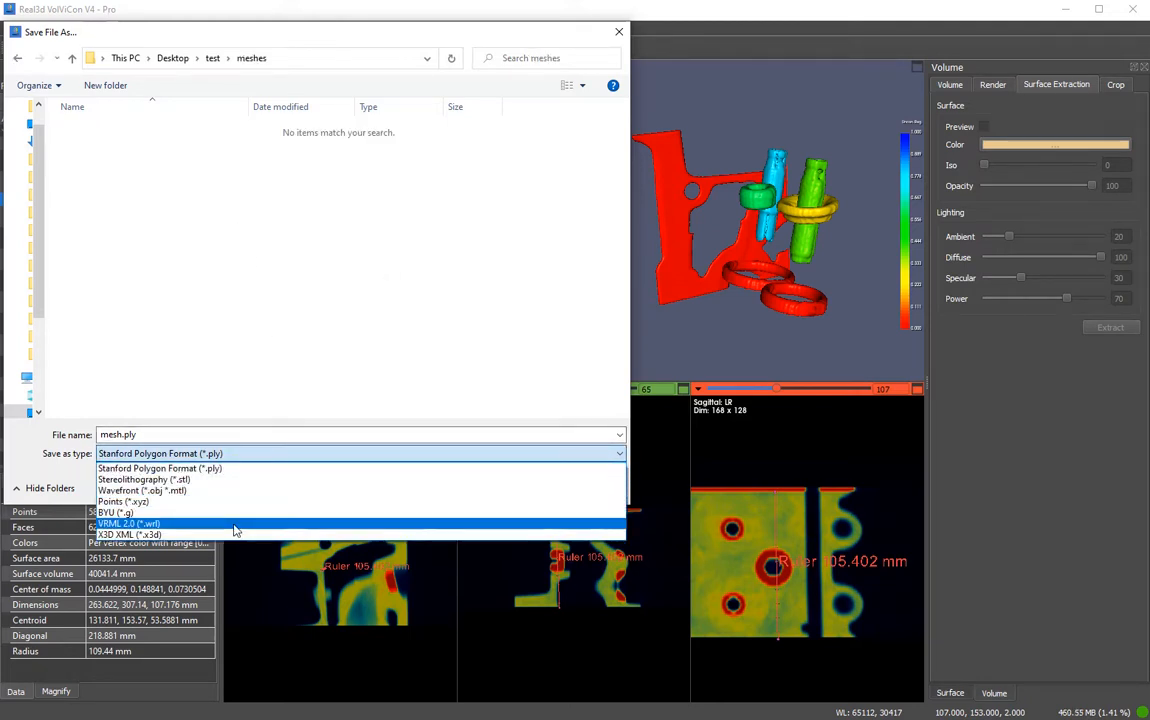
pyautogui.click(226, 479)
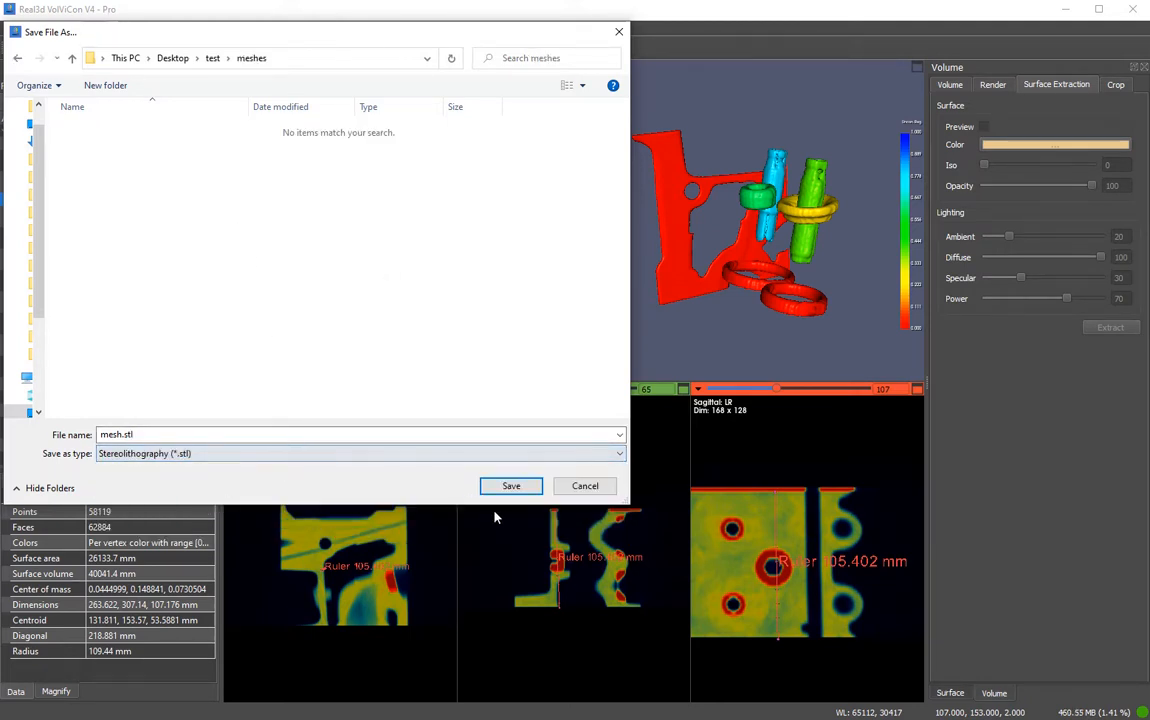
pyautogui.click(505, 485)
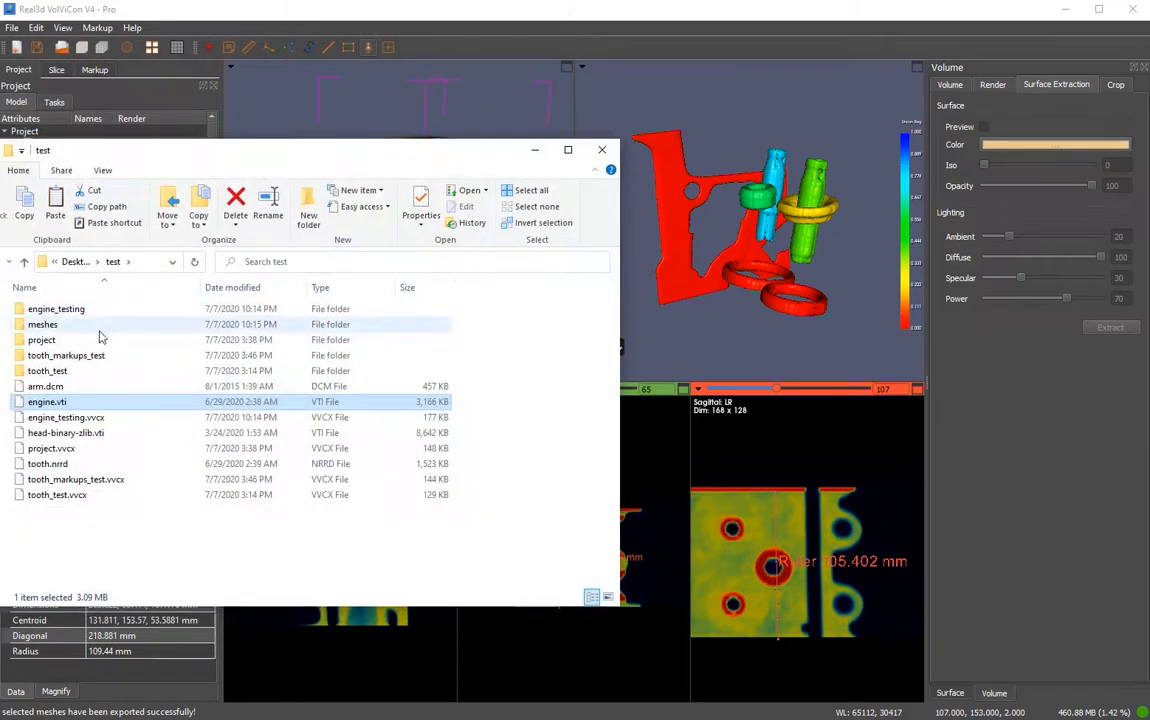
# Open the meshes folder in File Explorer, check the exported STL files and close the window
pyautogui.click(58, 326)
pyautogui.doubleClick(61, 331)
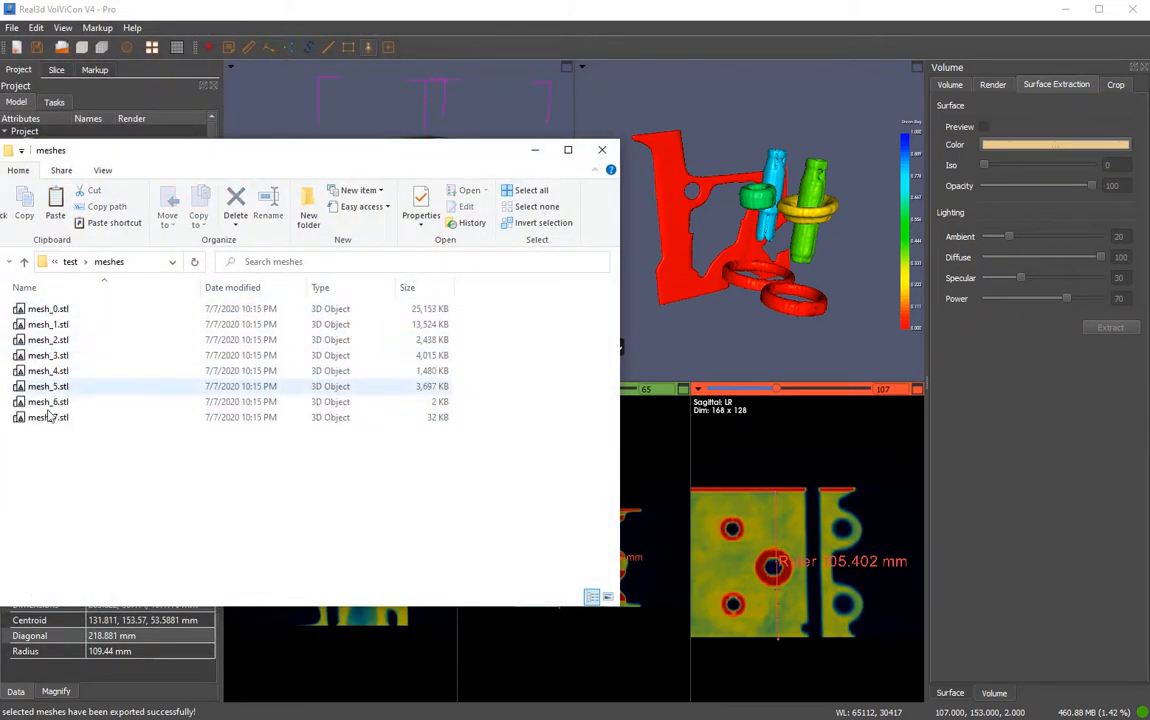
pyautogui.click(602, 150)
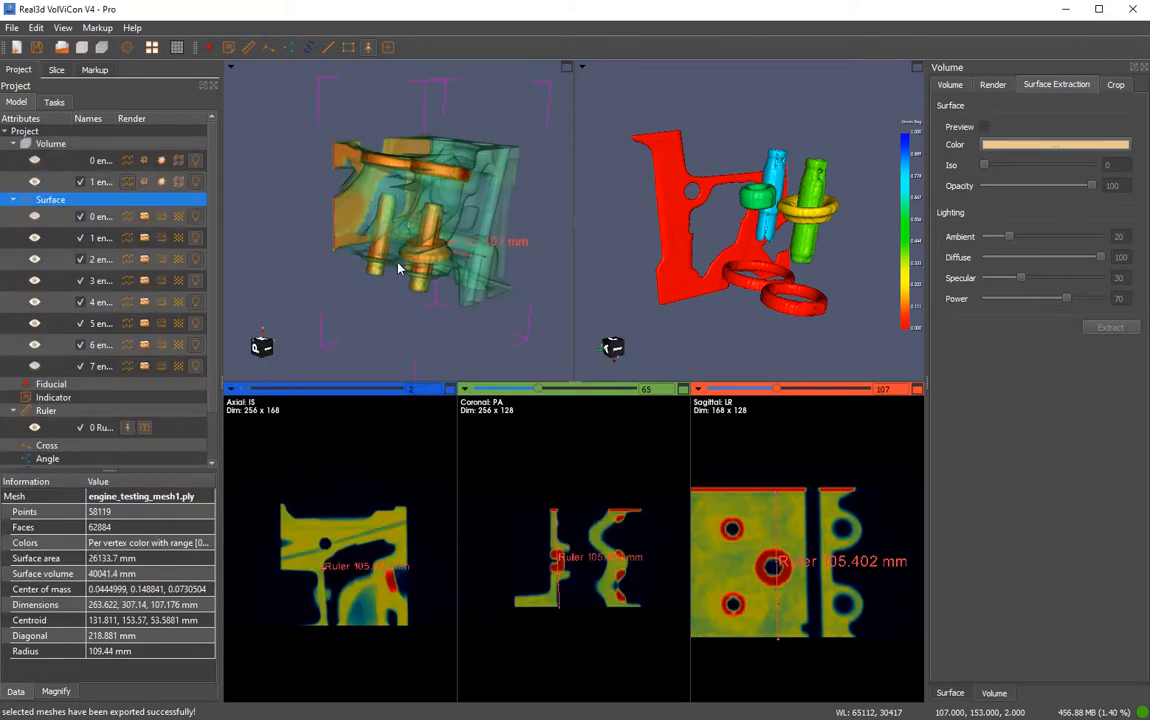
pyautogui.moveTo(398, 277); pyautogui.dragTo(422, 309)
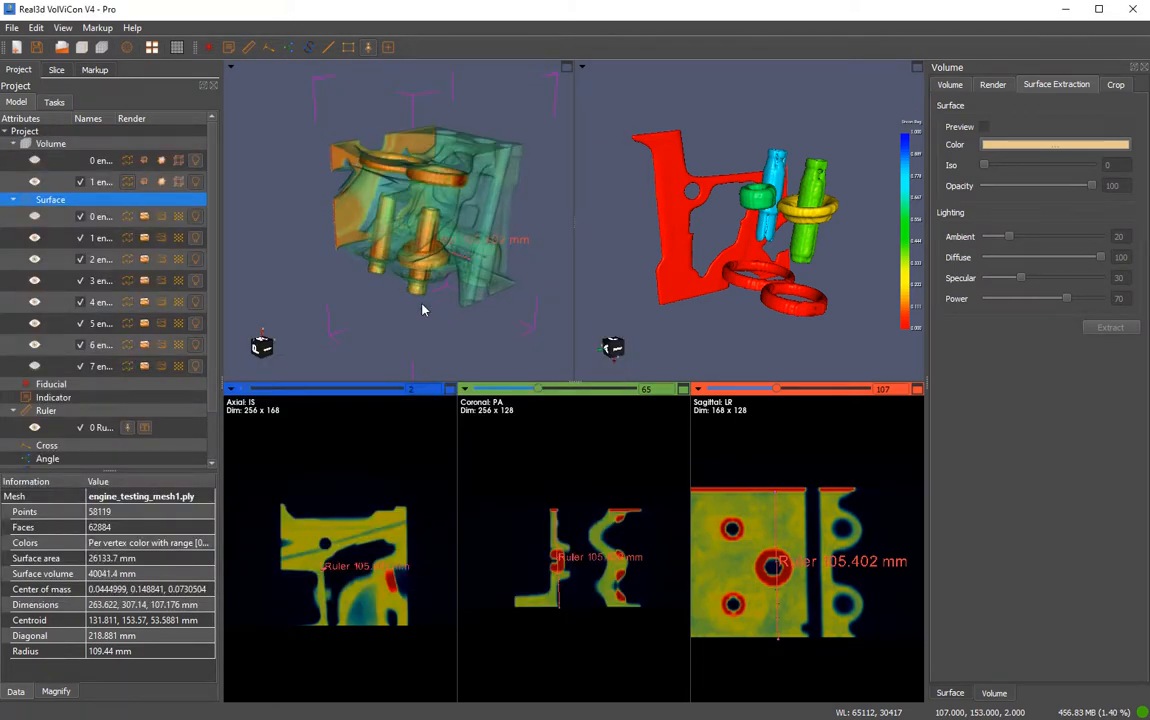